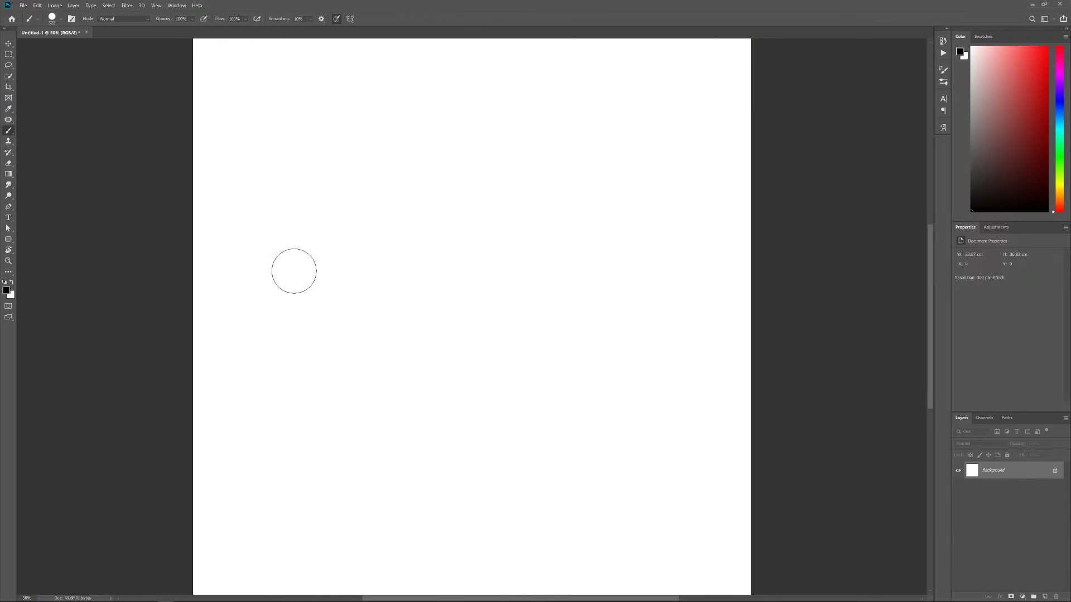
- Choose the irregular-edged 322 px brush and paint two separate patches of black test strokes on the Background layer
{"action": "right_click", "coordinate": [446, 235]}
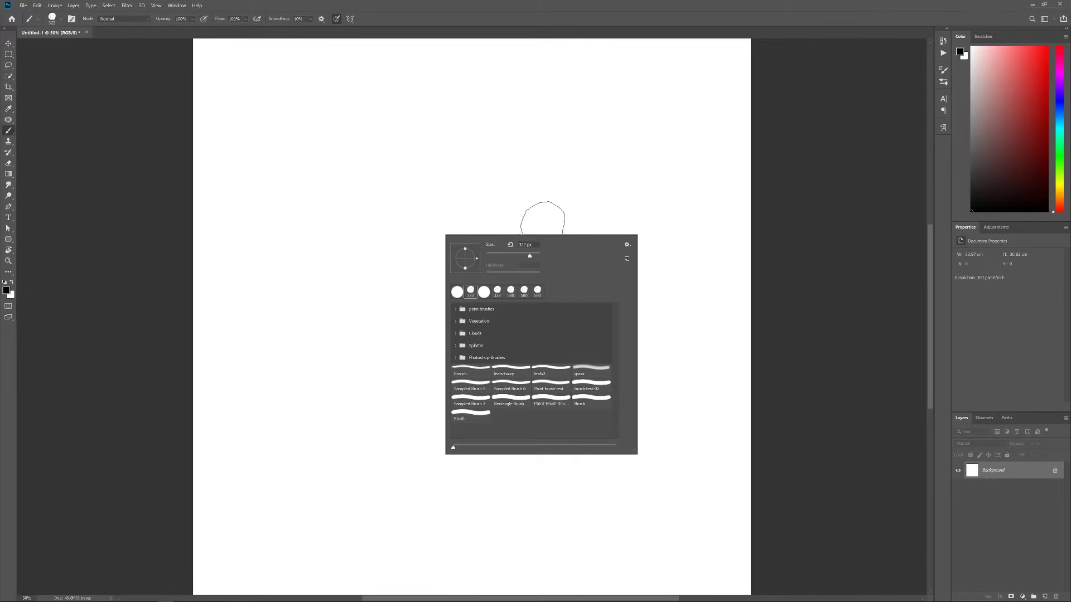
{"action": "left_click", "coordinate": [801, 238]}
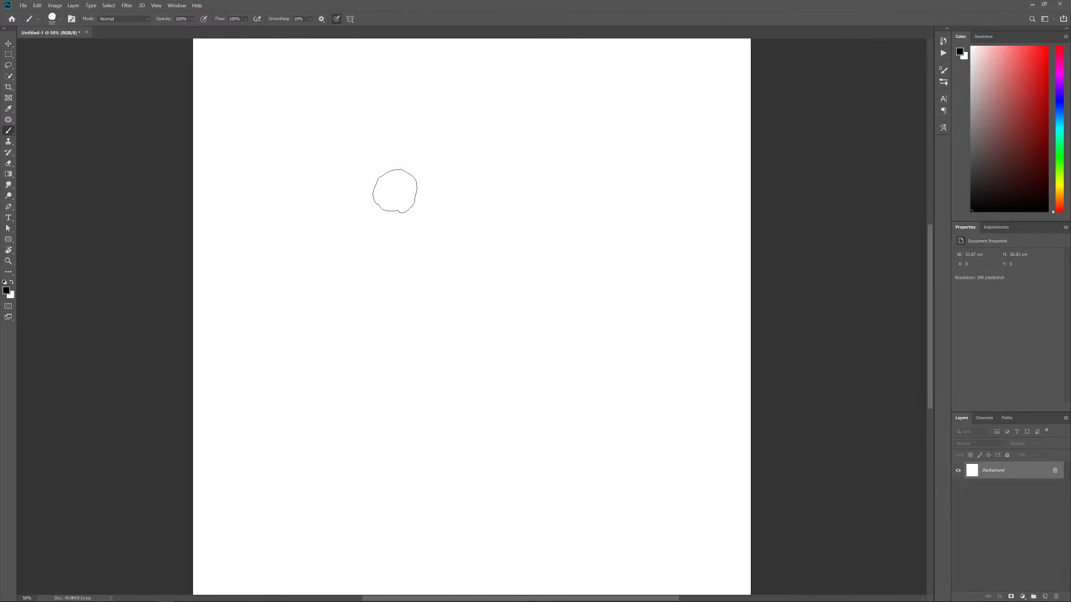
{"action": "mouse_move", "coordinate": [429, 159]}
{"action": "left_mouse_down"}
{"action": "mouse_move", "coordinate": [383, 210]}
{"action": "mouse_move", "coordinate": [448, 150]}
{"action": "mouse_move", "coordinate": [367, 282]}
{"action": "left_mouse_up"}
{"action": "mouse_move", "coordinate": [451, 160]}
{"action": "left_mouse_down"}
{"action": "mouse_move", "coordinate": [414, 264]}
{"action": "mouse_move", "coordinate": [479, 133]}
{"action": "mouse_move", "coordinate": [429, 156]}
{"action": "mouse_move", "coordinate": [480, 131]}
{"action": "mouse_move", "coordinate": [381, 195]}
{"action": "mouse_move", "coordinate": [458, 120]}
{"action": "mouse_move", "coordinate": [416, 145]}
{"action": "mouse_move", "coordinate": [438, 137]}
{"action": "left_mouse_up"}
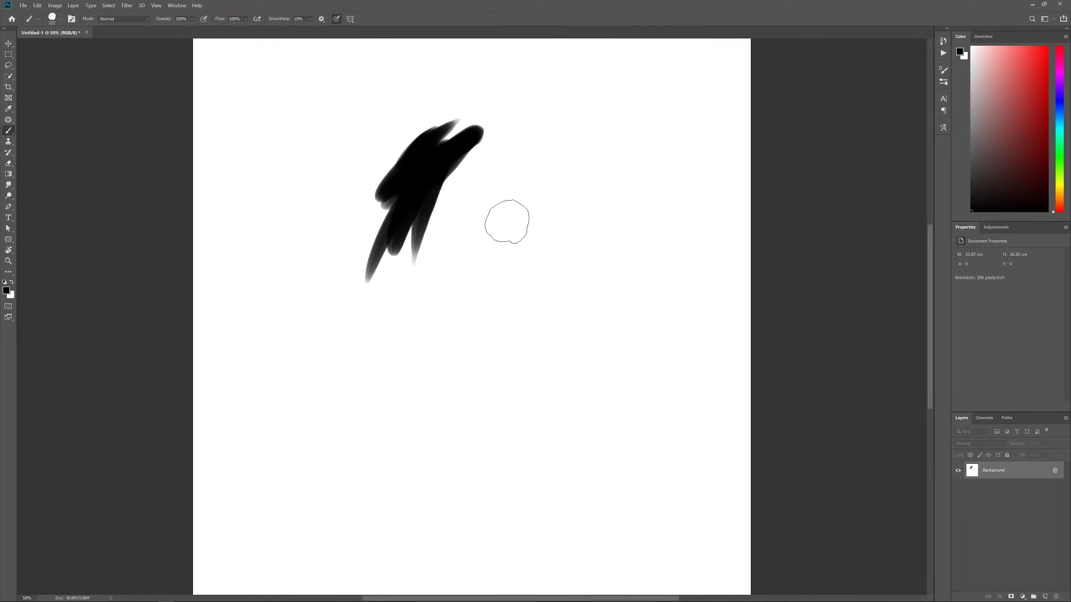
{"action": "mouse_move", "coordinate": [540, 210]}
{"action": "left_mouse_down"}
{"action": "mouse_move", "coordinate": [497, 215]}
{"action": "mouse_move", "coordinate": [498, 260]}
{"action": "mouse_move", "coordinate": [498, 218]}
{"action": "mouse_move", "coordinate": [548, 217]}
{"action": "mouse_move", "coordinate": [527, 216]}
{"action": "mouse_move", "coordinate": [499, 239]}
{"action": "mouse_move", "coordinate": [506, 283]}
{"action": "mouse_move", "coordinate": [543, 266]}
{"action": "mouse_move", "coordinate": [528, 217]}
{"action": "mouse_move", "coordinate": [514, 271]}
{"action": "mouse_move", "coordinate": [525, 267]}
{"action": "mouse_move", "coordinate": [537, 205]}
{"action": "mouse_move", "coordinate": [560, 181]}
{"action": "mouse_move", "coordinate": [528, 222]}
{"action": "mouse_move", "coordinate": [585, 158]}
{"action": "mouse_move", "coordinate": [487, 240]}
{"action": "mouse_move", "coordinate": [538, 187]}
{"action": "mouse_move", "coordinate": [472, 234]}
{"action": "left_mouse_up"}
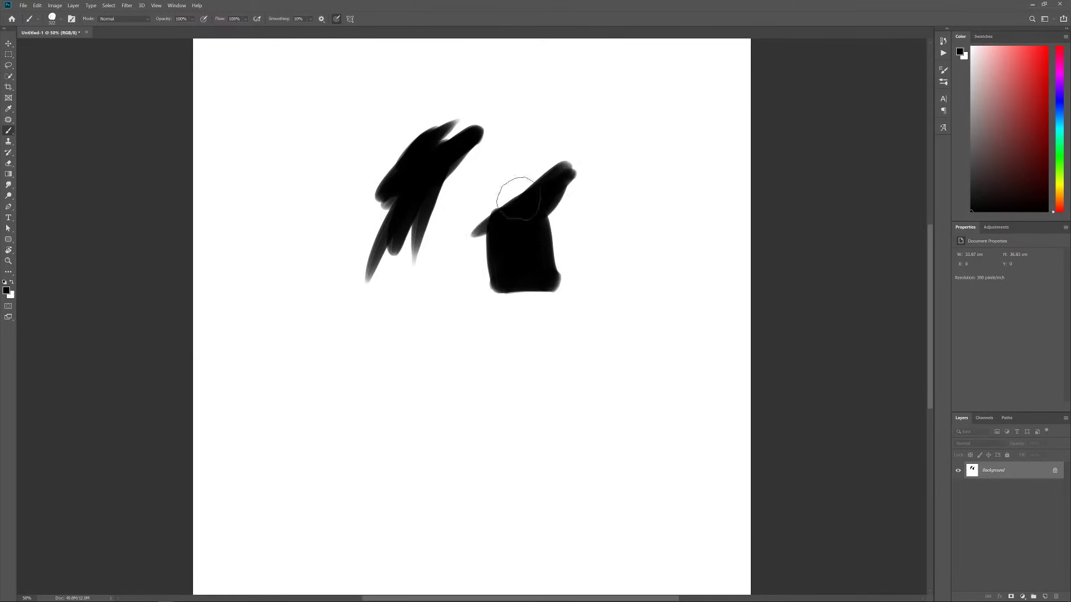
{"action": "mouse_move", "coordinate": [514, 195]}
{"action": "left_mouse_down"}
{"action": "mouse_move", "coordinate": [463, 246]}
{"action": "mouse_move", "coordinate": [465, 261]}
{"action": "left_mouse_up"}
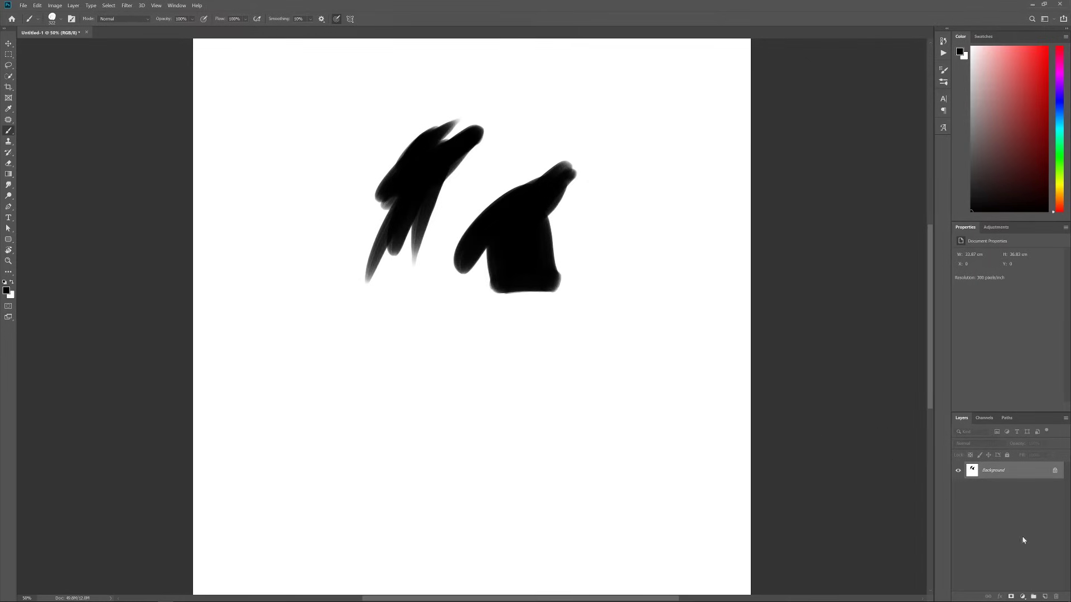
- Cover the test strokes by filling the Background layer with white in Normal mode at 100% opacity
{"action": "key", "text": "shift+F5"}
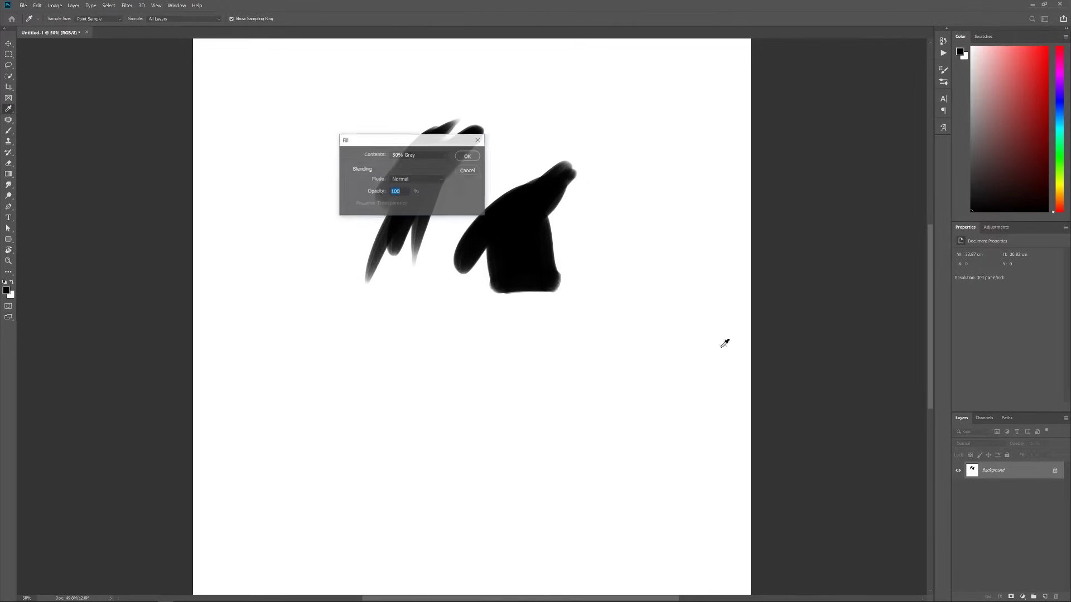
{"action": "left_click", "coordinate": [418, 154]}
{"action": "left_click", "coordinate": [410, 234]}
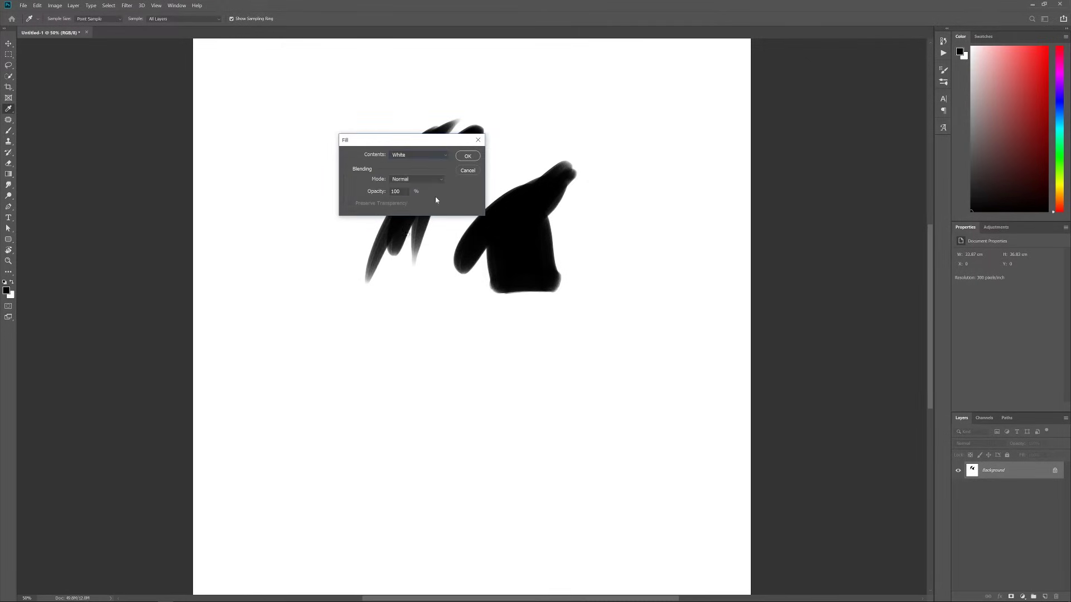
{"action": "key", "text": "Return"}
{"action": "key", "text": "b"}
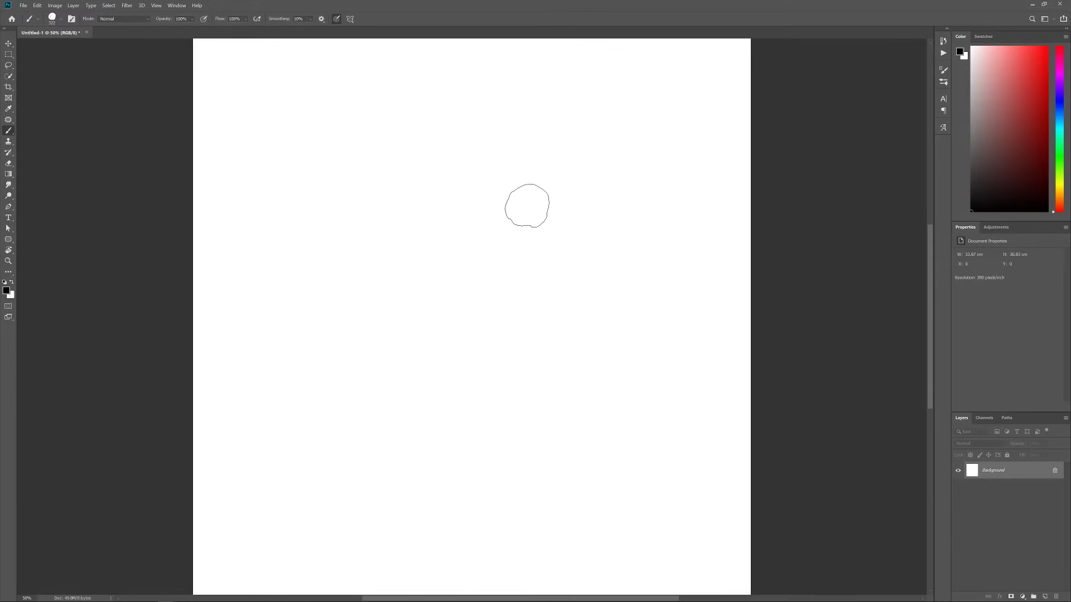
- Compare a hard round brush and the irregular-edged brush with black scribbles side by side, and undo both
{"action": "right_click", "coordinate": [526, 210]}
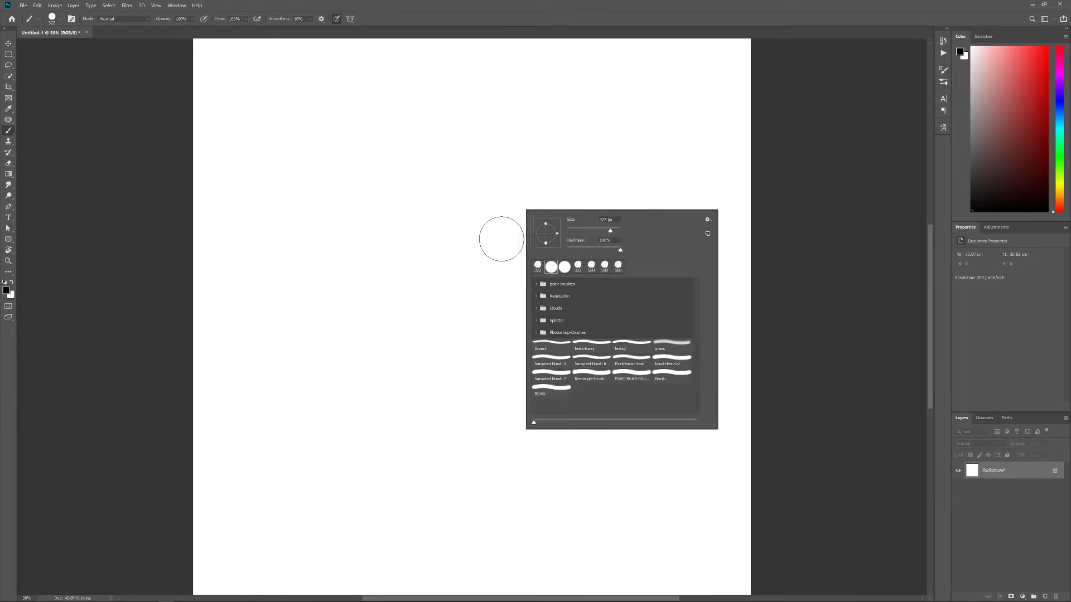
{"action": "mouse_move", "coordinate": [431, 208]}
{"action": "left_mouse_down"}
{"action": "mouse_move", "coordinate": [487, 186]}
{"action": "mouse_move", "coordinate": [477, 227]}
{"action": "mouse_move", "coordinate": [521, 227]}
{"action": "left_mouse_up"}
{"action": "right_click", "coordinate": [538, 206]}
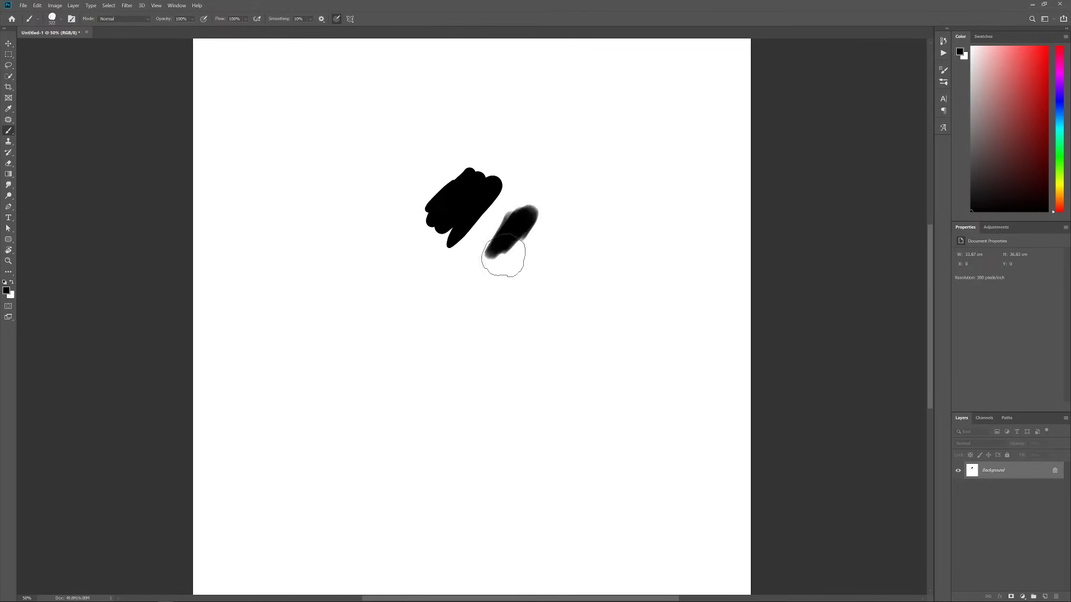
{"action": "key", "text": "ctrl+z"}
{"action": "key", "text": "ctrl+z"}
- Switch to the hard round brush and paint a black block, a circle and a triangle as sample shapes
{"action": "right_click", "coordinate": [520, 229]}
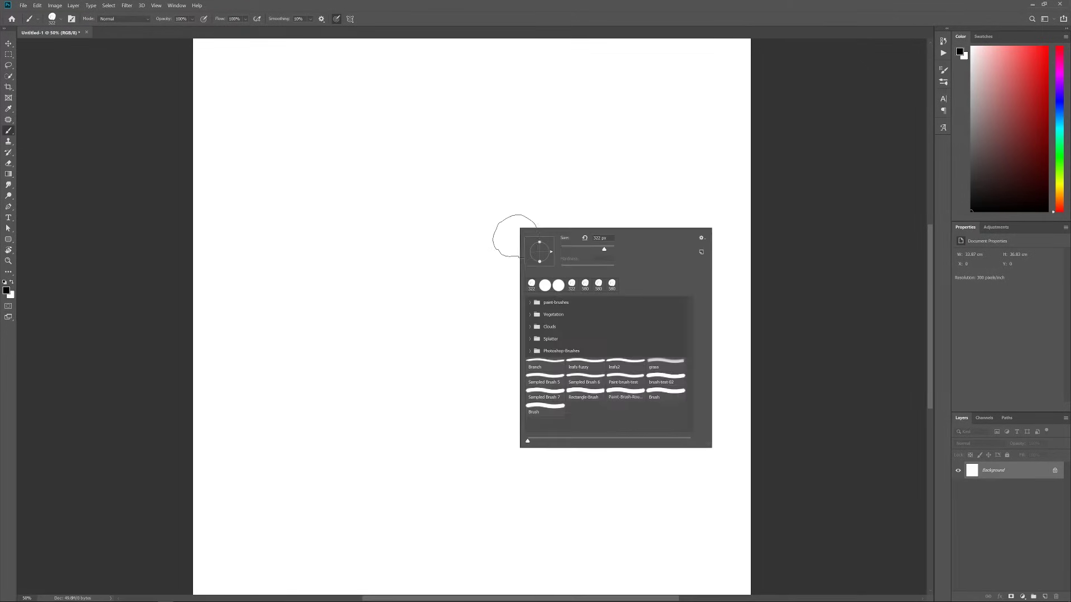
{"action": "mouse_move", "coordinate": [430, 218]}
{"action": "left_mouse_down"}
{"action": "mouse_move", "coordinate": [430, 180]}
{"action": "mouse_move", "coordinate": [475, 193]}
{"action": "mouse_move", "coordinate": [462, 181]}
{"action": "mouse_move", "coordinate": [459, 225]}
{"action": "mouse_move", "coordinate": [427, 219]}
{"action": "mouse_move", "coordinate": [449, 195]}
{"action": "left_mouse_up"}
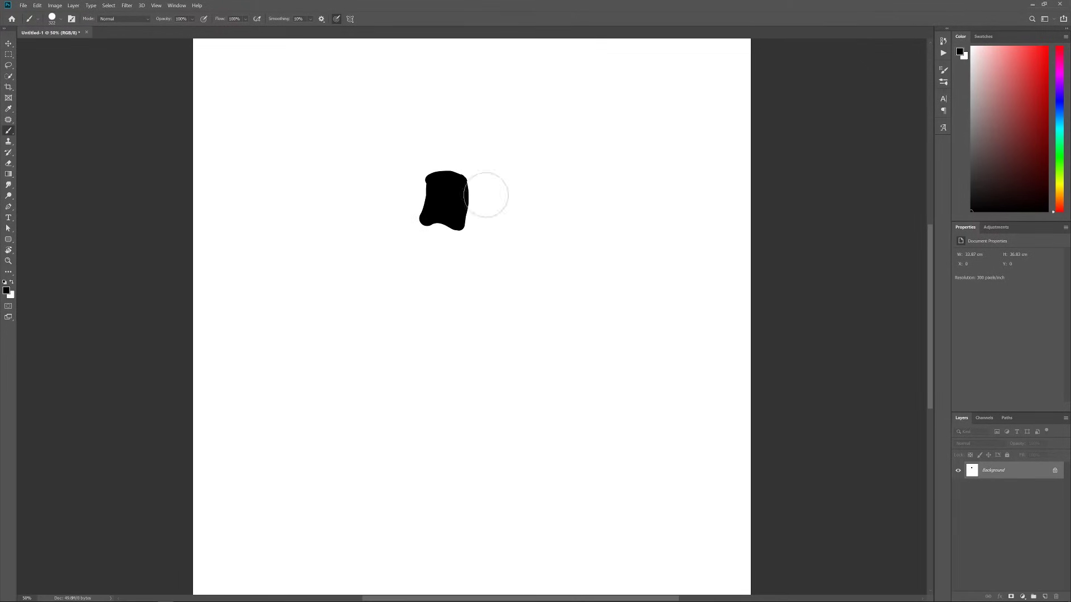
{"action": "left_click_drag", "start_coordinate": [510, 209], "coordinate": [527, 219]}
{"action": "mouse_move", "coordinate": [490, 256]}
{"action": "left_mouse_down"}
{"action": "mouse_move", "coordinate": [509, 299]}
{"action": "mouse_move", "coordinate": [496, 287]}
{"action": "left_mouse_up"}
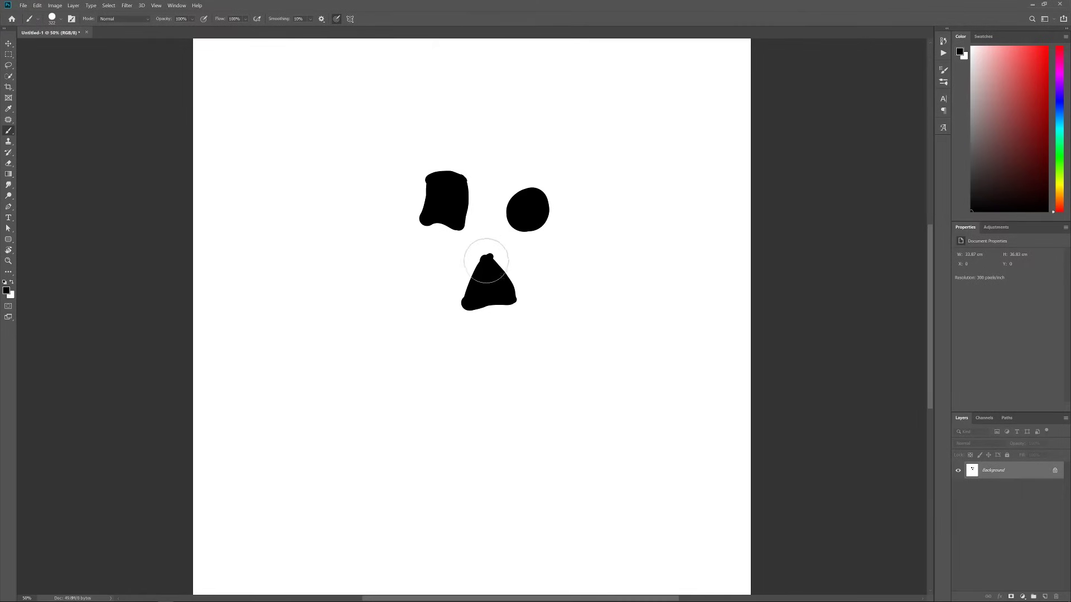
- Undo all the strokes of the block, circle and triangle sample shapes
{"action": "key", "text": "ctrl+z"}
{"action": "key", "text": "ctrl+z"}
{"action": "key", "text": "ctrl+z"}
{"action": "key", "text": "ctrl+z"}
{"action": "key", "text": "ctrl+z"}
{"action": "key", "text": "ctrl+z"}
{"action": "key", "text": "ctrl+z"}
{"action": "key", "text": "ctrl+z"}
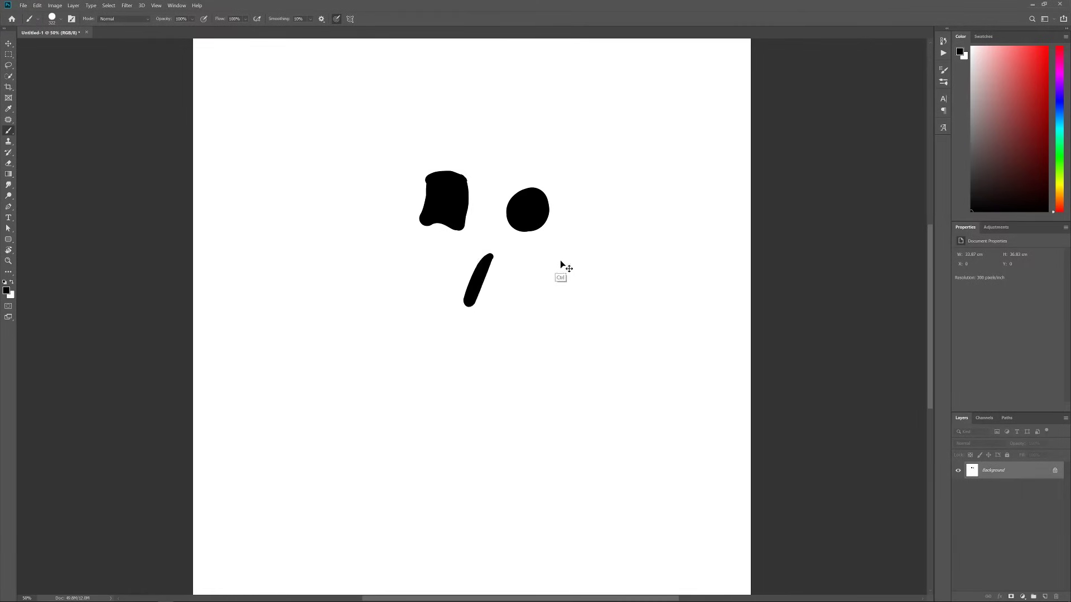
{"action": "key", "text": "ctrl+z"}
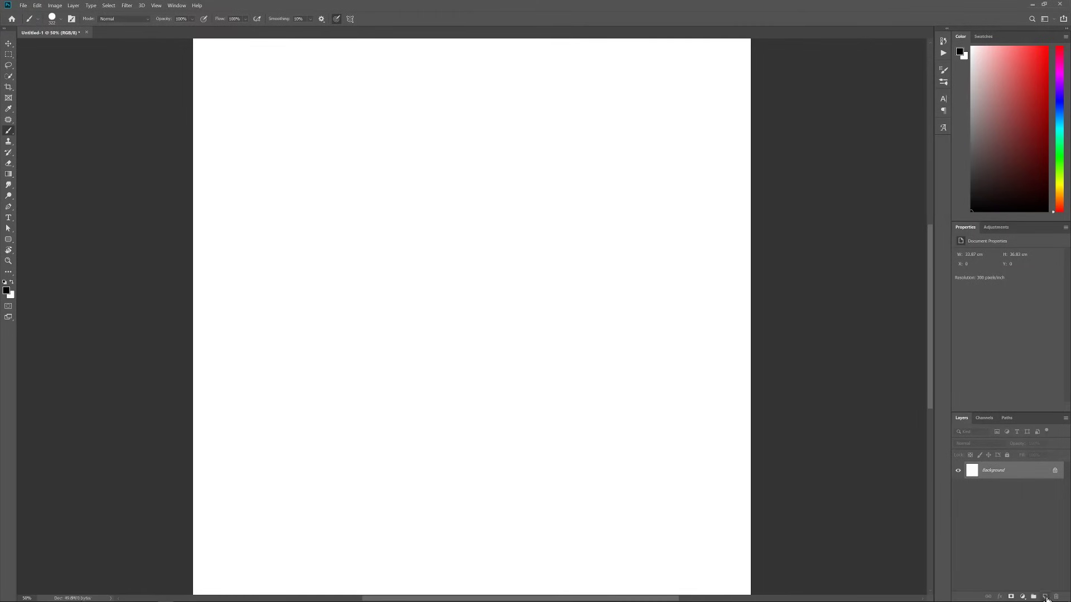
- Add a new layer and paint a solid black disc in the canvas's upper middle with a smaller hard round brush
{"action": "left_click", "coordinate": [1045, 597]}
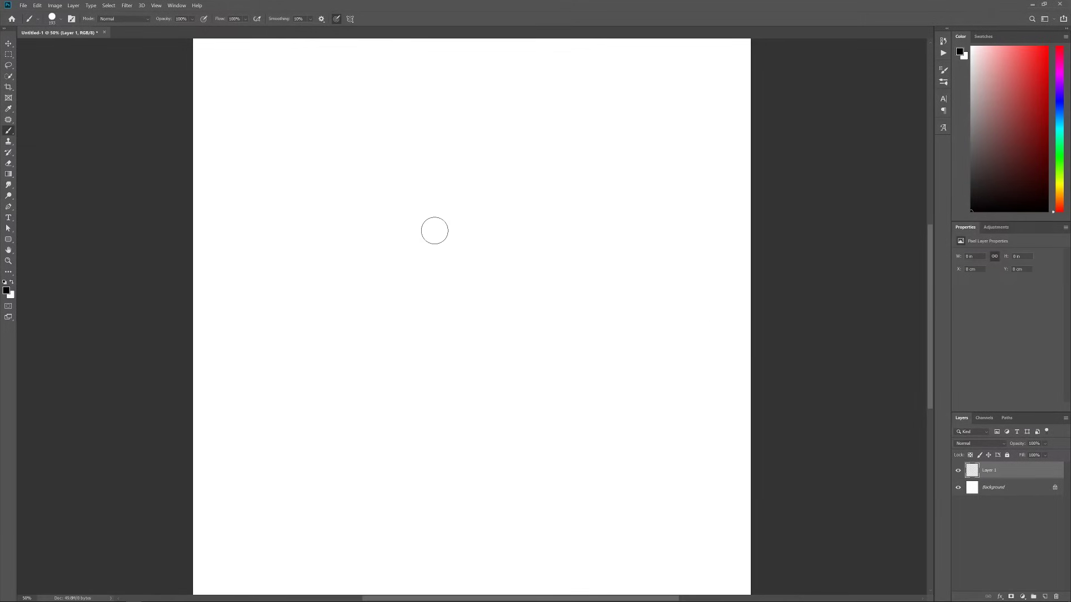
{"action": "mouse_move", "coordinate": [447, 235]}
{"action": "left_mouse_down"}
{"action": "mouse_move", "coordinate": [457, 249]}
{"action": "mouse_move", "coordinate": [426, 240]}
{"action": "mouse_move", "coordinate": [464, 229]}
{"action": "left_mouse_up"}
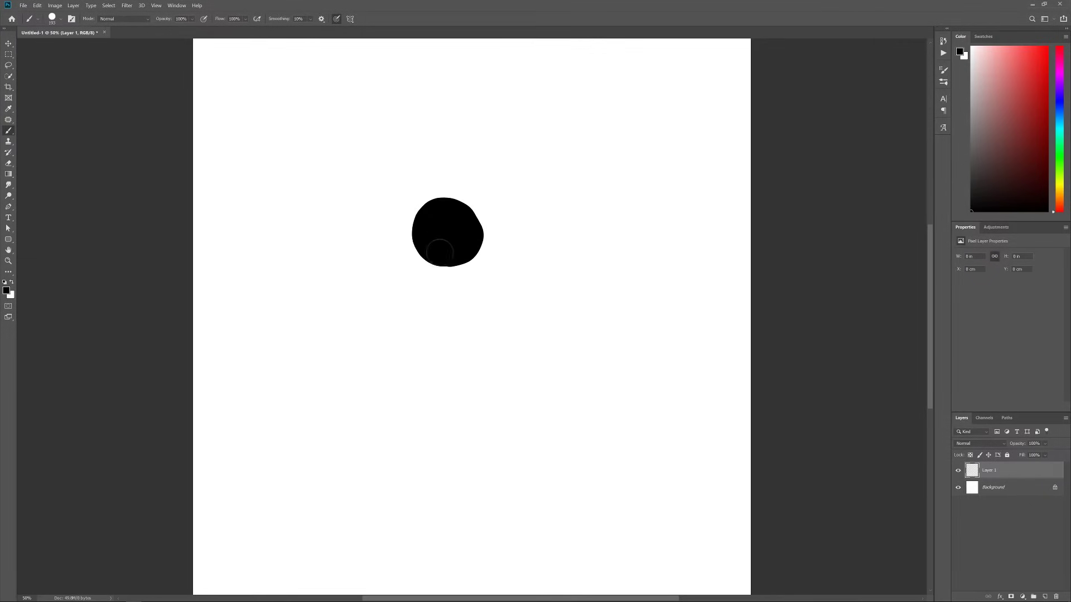
- Choose the Square Charcoal brush from the Photoshop Brushes set, test it beside the disc and undo the test strokes
{"action": "right_click", "coordinate": [471, 250]}
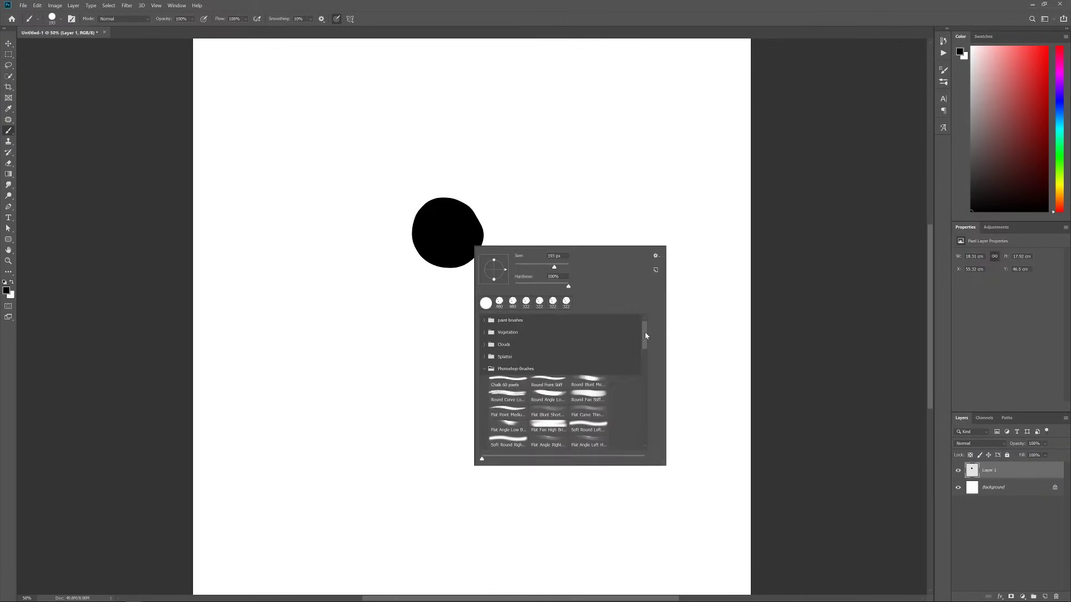
{"action": "left_click_drag", "start_coordinate": [644, 331], "coordinate": [638, 347]}
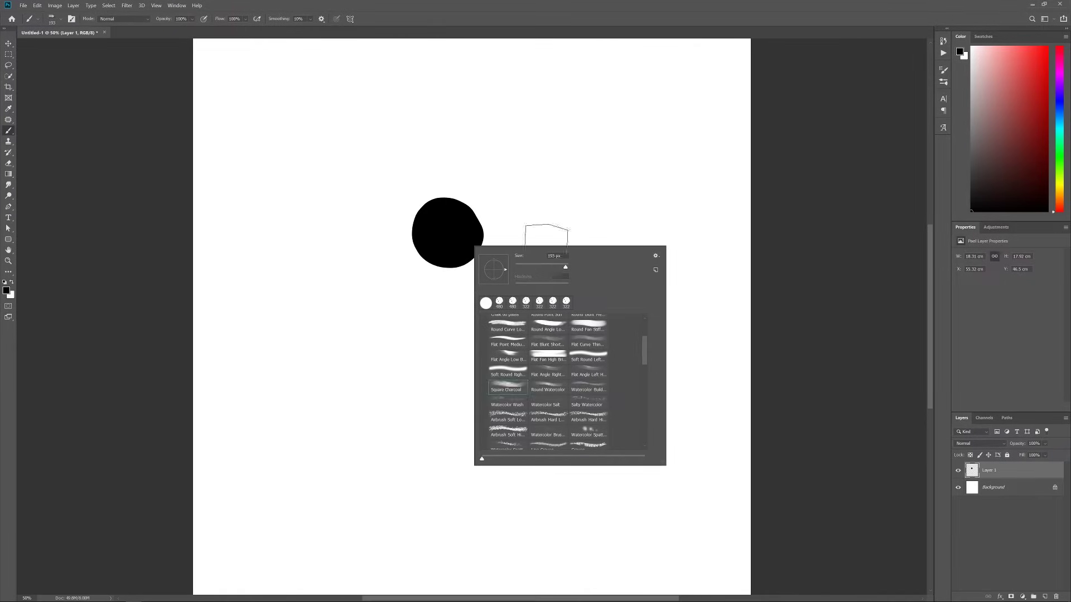
{"action": "mouse_move", "coordinate": [561, 163]}
{"action": "left_mouse_down"}
{"action": "mouse_move", "coordinate": [527, 243]}
{"action": "mouse_move", "coordinate": [594, 180]}
{"action": "mouse_move", "coordinate": [554, 255]}
{"action": "left_mouse_up"}
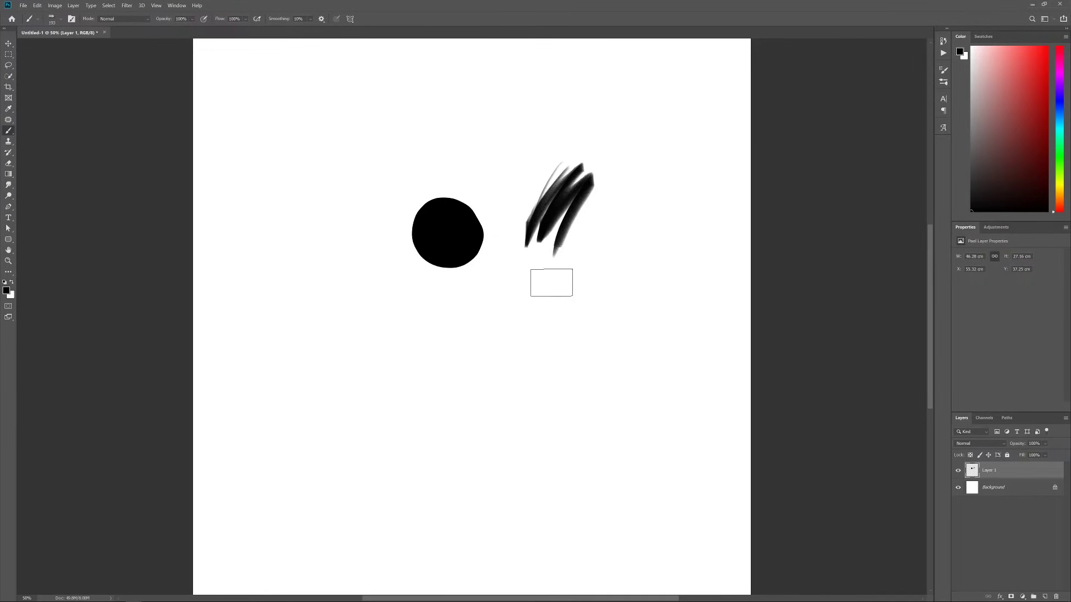
{"action": "key", "text": "ctrl+z"}
{"action": "key", "text": "ctrl+z"}
{"action": "key", "text": "ctrl+z"}
{"action": "key", "text": "ctrl+z"}
- Erase the disc's interior with a soft eraser and rebuild it with Square Charcoal strokes, leaving textured gaps
{"action": "key", "text": "e"}
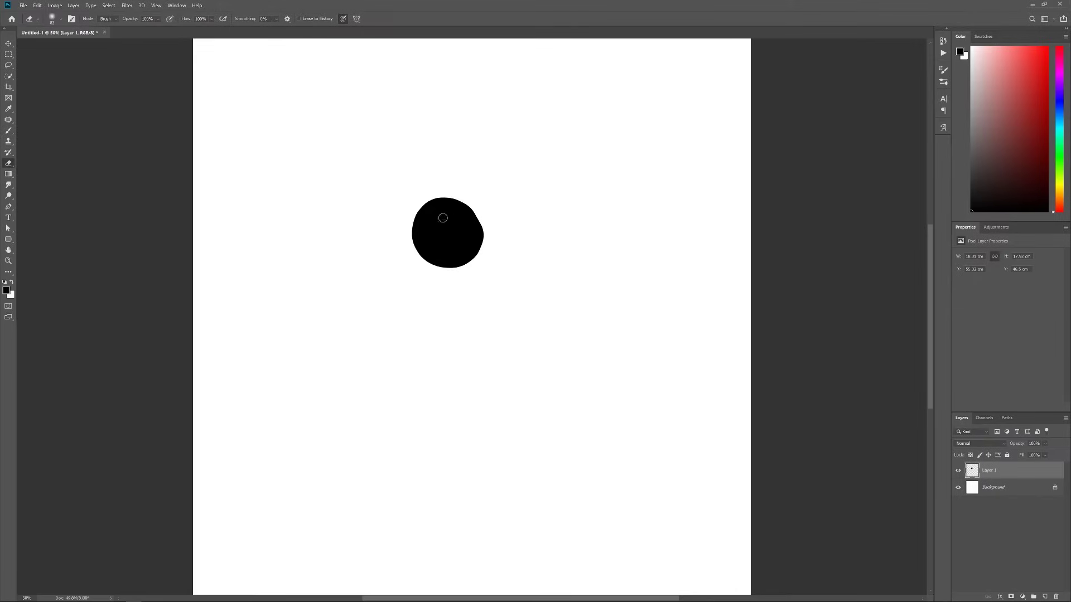
{"action": "mouse_move", "coordinate": [442, 209]}
{"action": "left_mouse_down"}
{"action": "mouse_move", "coordinate": [424, 232]}
{"action": "mouse_move", "coordinate": [441, 245]}
{"action": "mouse_move", "coordinate": [459, 240]}
{"action": "mouse_move", "coordinate": [436, 237]}
{"action": "left_mouse_up"}
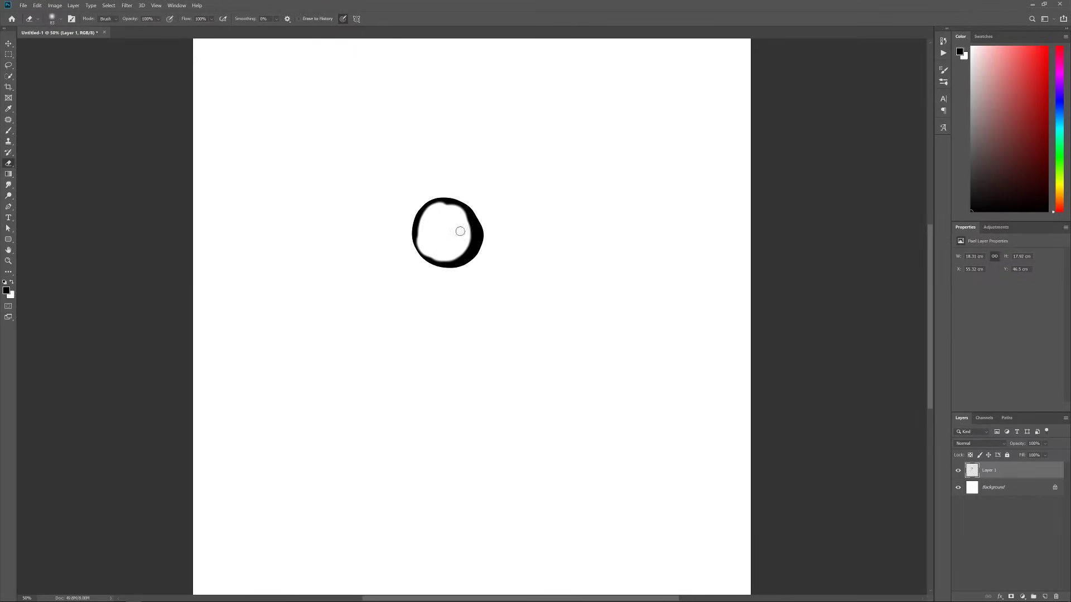
{"action": "key", "text": "b"}
{"action": "mouse_move", "coordinate": [481, 227]}
{"action": "left_mouse_down"}
{"action": "mouse_move", "coordinate": [453, 262]}
{"action": "mouse_move", "coordinate": [485, 240]}
{"action": "left_mouse_up"}
{"action": "right_click", "coordinate": [484, 239]}
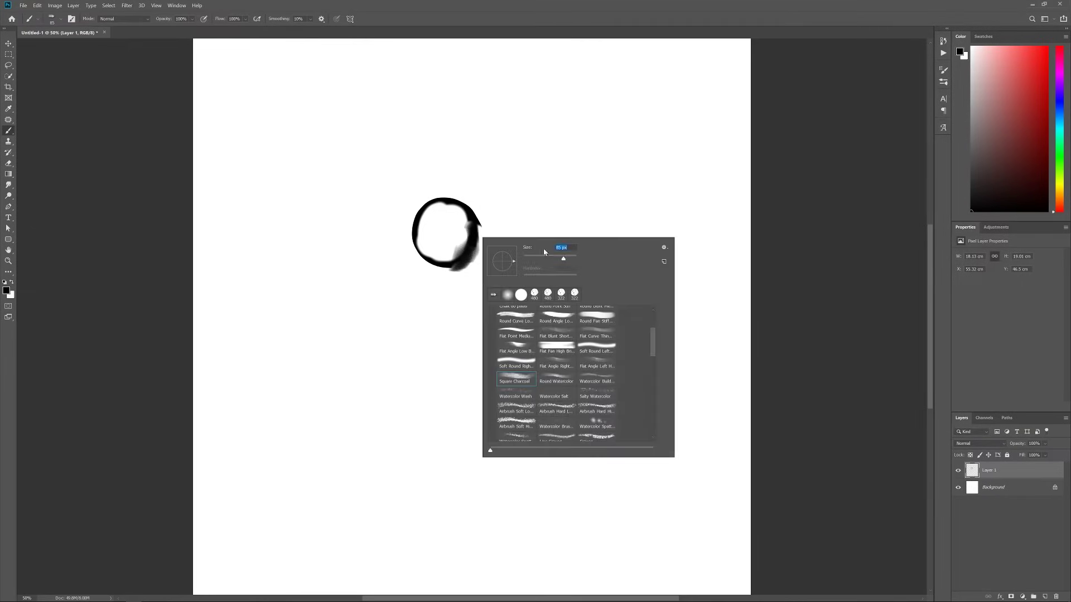
{"action": "left_click", "coordinate": [473, 220]}
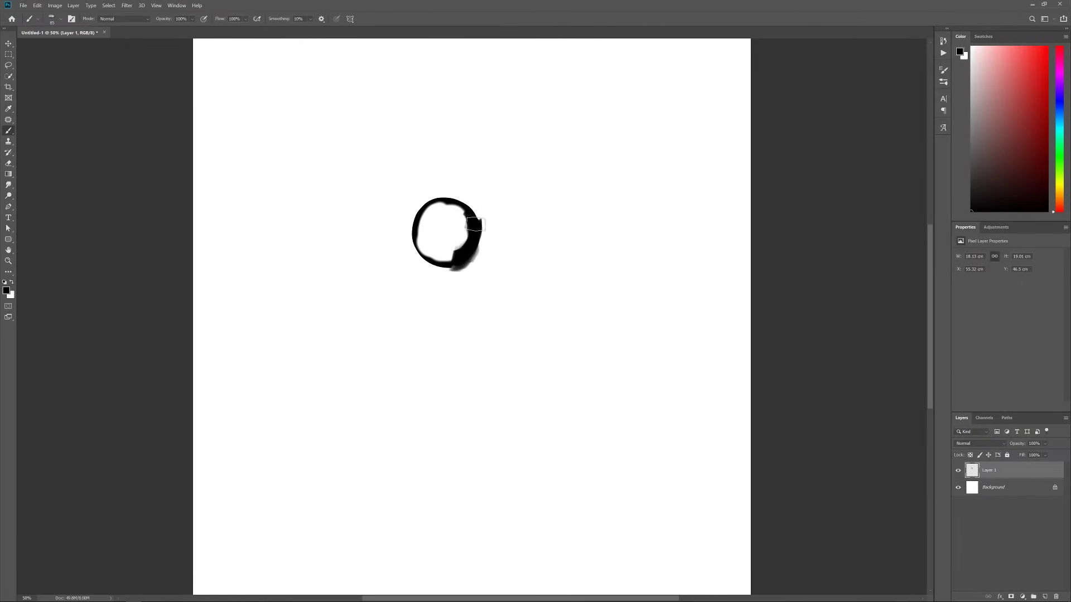
{"action": "mouse_move", "coordinate": [475, 224]}
{"action": "left_mouse_down"}
{"action": "mouse_move", "coordinate": [437, 223]}
{"action": "mouse_move", "coordinate": [476, 222]}
{"action": "mouse_move", "coordinate": [466, 203]}
{"action": "mouse_move", "coordinate": [424, 225]}
{"action": "mouse_move", "coordinate": [429, 248]}
{"action": "mouse_move", "coordinate": [445, 220]}
{"action": "mouse_move", "coordinate": [445, 251]}
{"action": "mouse_move", "coordinate": [463, 235]}
{"action": "mouse_move", "coordinate": [453, 215]}
{"action": "mouse_move", "coordinate": [430, 254]}
{"action": "mouse_move", "coordinate": [448, 213]}
{"action": "left_mouse_up"}
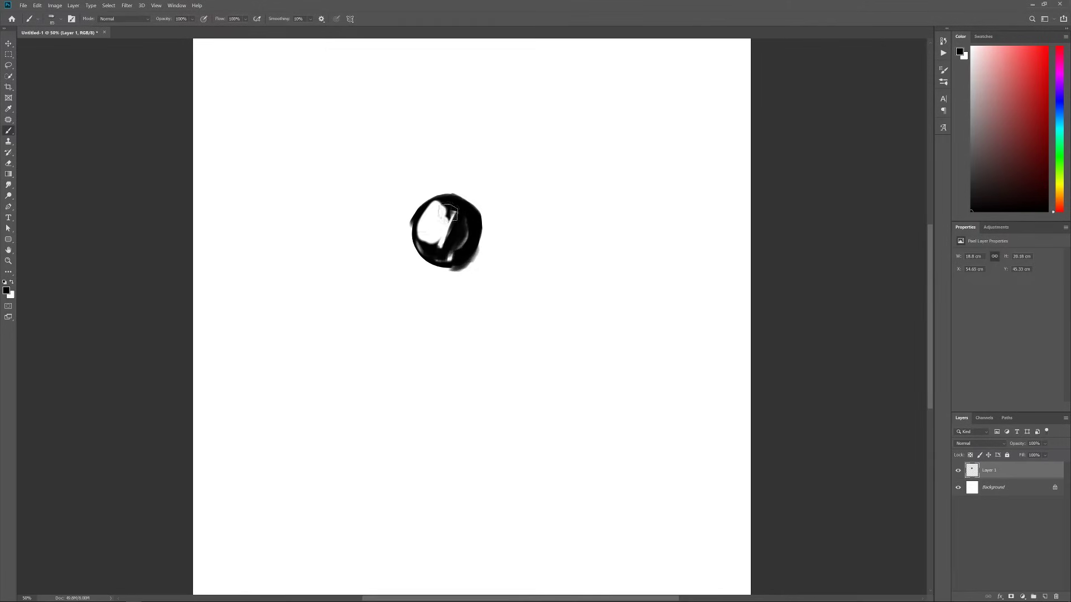
- Refine the disc by alternating small eraser and charcoal strokes to roughen its edge and add streaks inside
{"action": "key", "text": "e"}
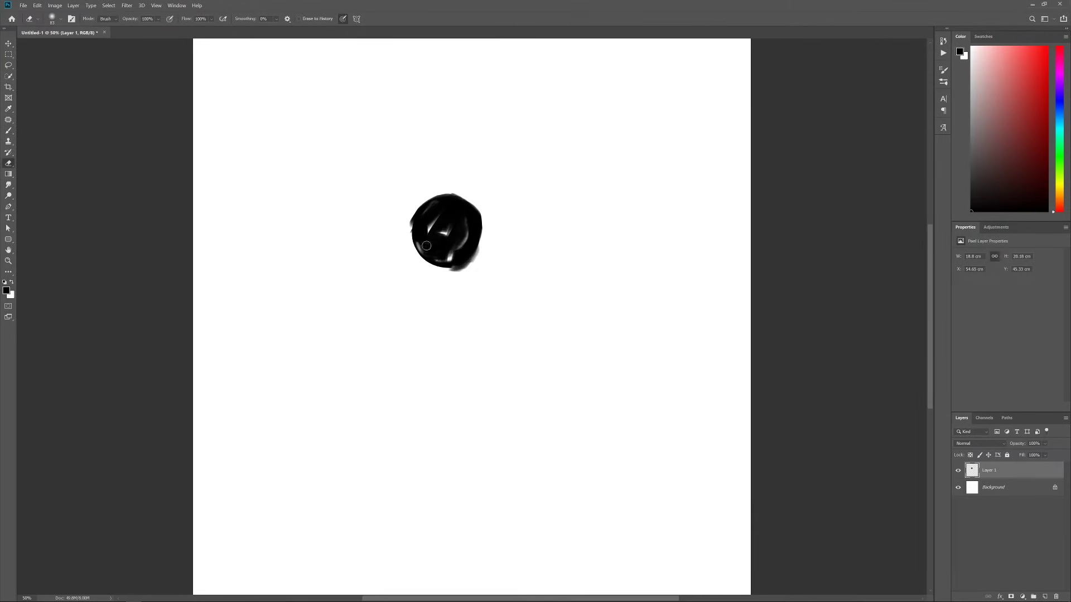
{"action": "key", "text": "b"}
{"action": "mouse_move", "coordinate": [439, 252]}
{"action": "left_mouse_down"}
{"action": "mouse_move", "coordinate": [423, 232]}
{"action": "mouse_move", "coordinate": [419, 253]}
{"action": "left_mouse_up"}
{"action": "key", "text": "e"}
{"action": "key", "text": "b"}
{"action": "left_click_drag", "start_coordinate": [416, 237], "coordinate": [431, 258]}
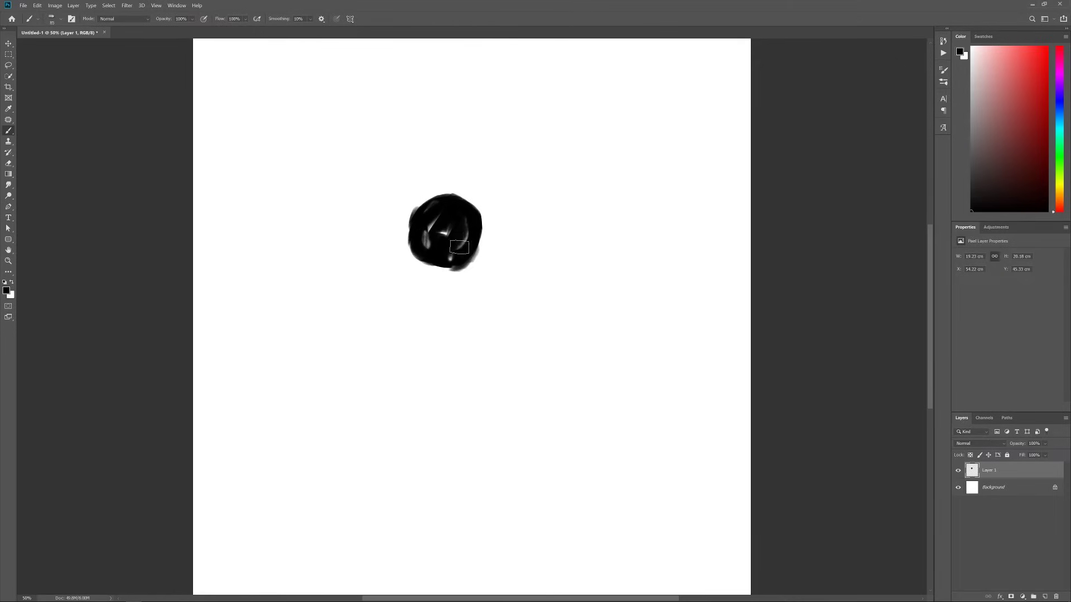
{"action": "key", "text": "e"}
{"action": "mouse_move", "coordinate": [456, 215]}
{"action": "left_mouse_down"}
{"action": "mouse_move", "coordinate": [447, 243]}
{"action": "mouse_move", "coordinate": [457, 207]}
{"action": "mouse_move", "coordinate": [441, 253]}
{"action": "mouse_move", "coordinate": [439, 232]}
{"action": "mouse_move", "coordinate": [464, 221]}
{"action": "mouse_move", "coordinate": [438, 208]}
{"action": "left_mouse_up"}
{"action": "key", "text": "b"}
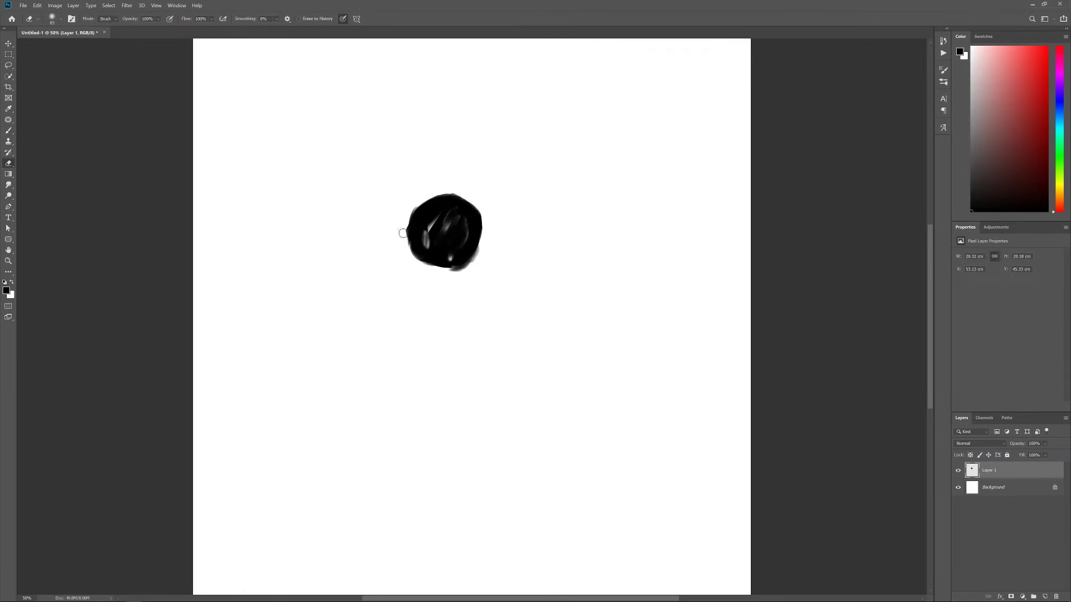
{"action": "left_click_drag", "start_coordinate": [402, 232], "coordinate": [415, 251]}
{"action": "key", "text": "e"}
{"action": "mouse_move", "coordinate": [438, 206]}
{"action": "left_mouse_down"}
{"action": "mouse_move", "coordinate": [419, 218]}
{"action": "mouse_move", "coordinate": [433, 211]}
{"action": "left_mouse_up"}
{"action": "key", "text": "b"}
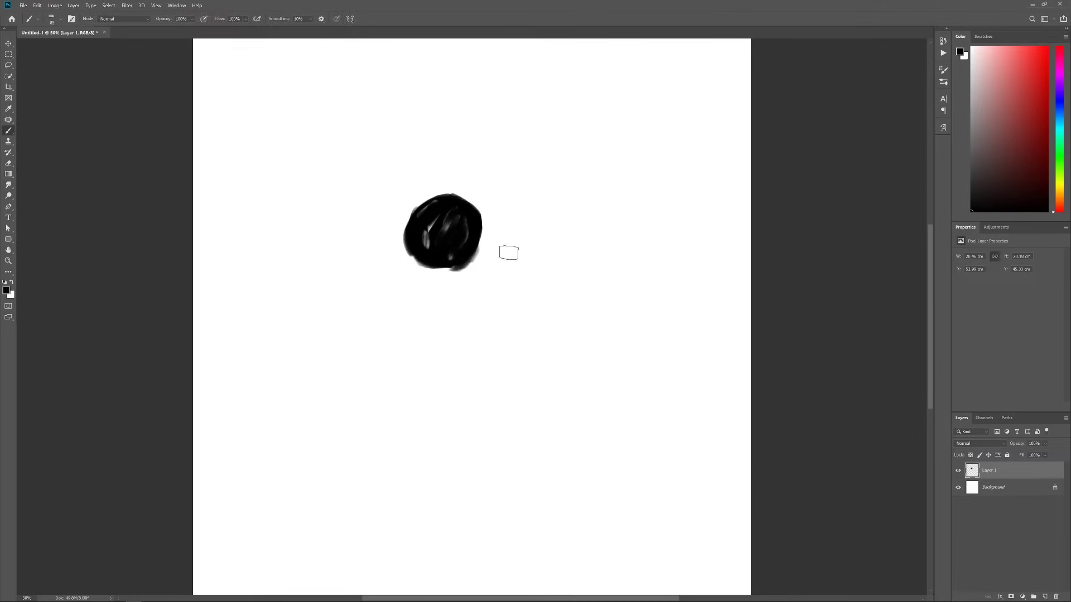
- Select the textured disc with a rectangular marquee and define it as a brush preset named "Brush"
{"action": "key", "text": "m"}
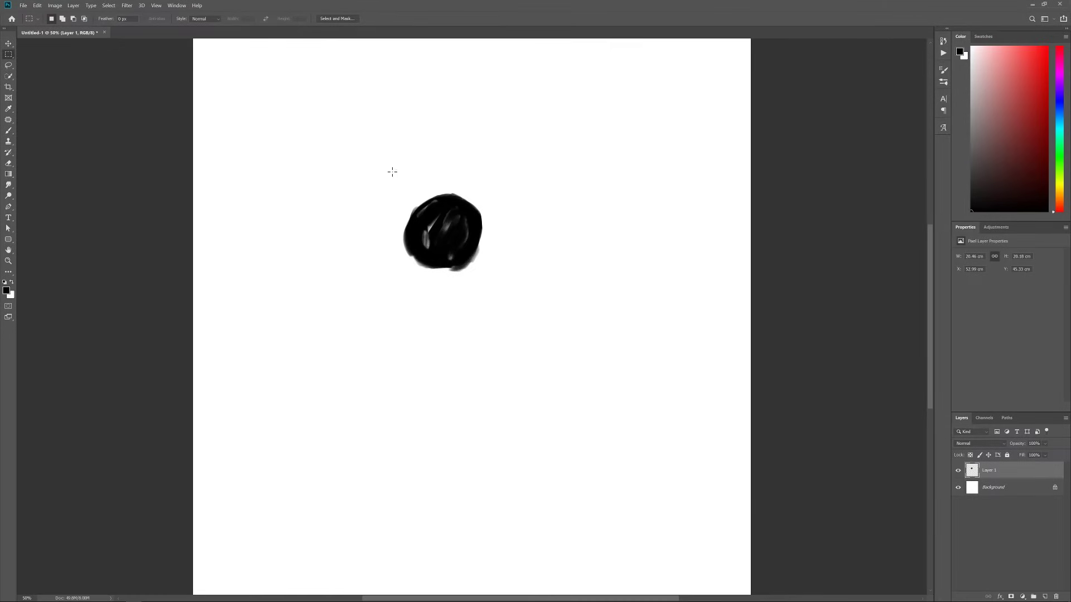
{"action": "left_click_drag", "start_coordinate": [392, 172], "coordinate": [501, 296]}
{"action": "left_click", "coordinate": [54, 5]}
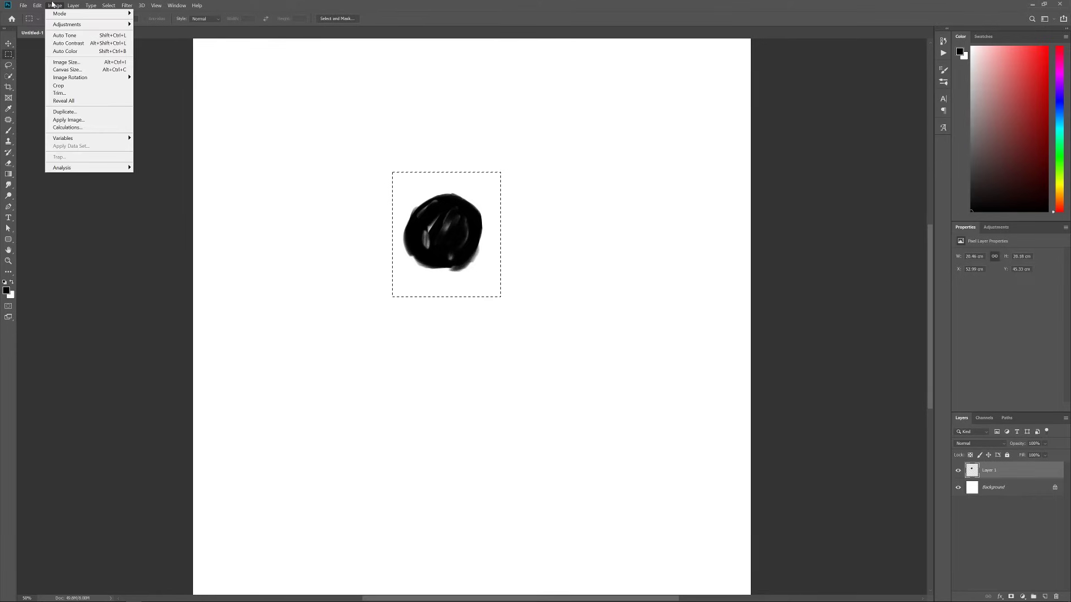
{"action": "mouse_move", "coordinate": [37, 5]}
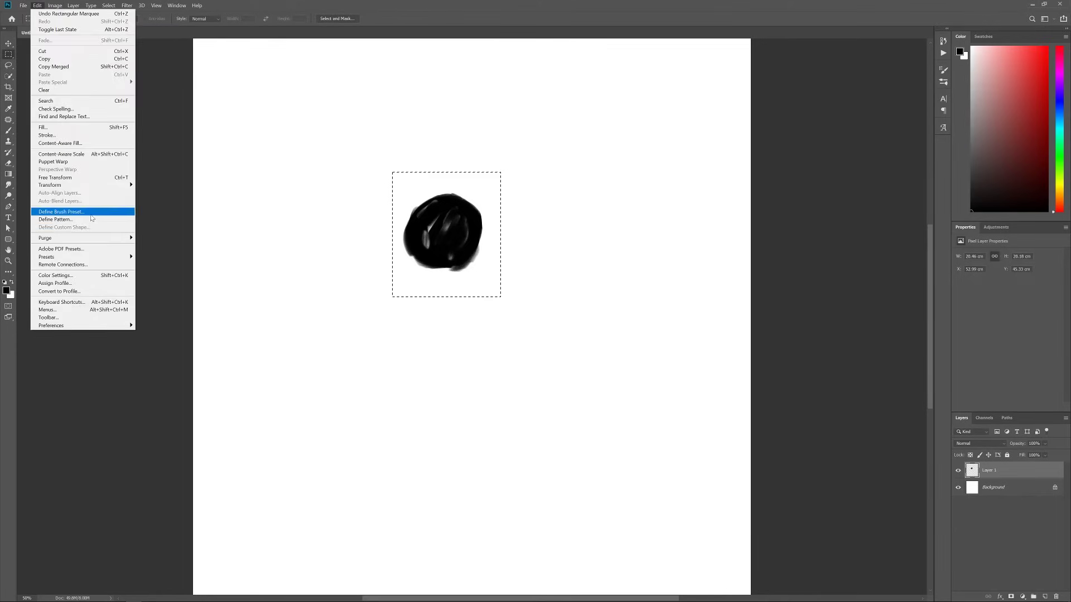
{"action": "left_click", "coordinate": [96, 212]}
{"action": "type", "text": "Brush"}
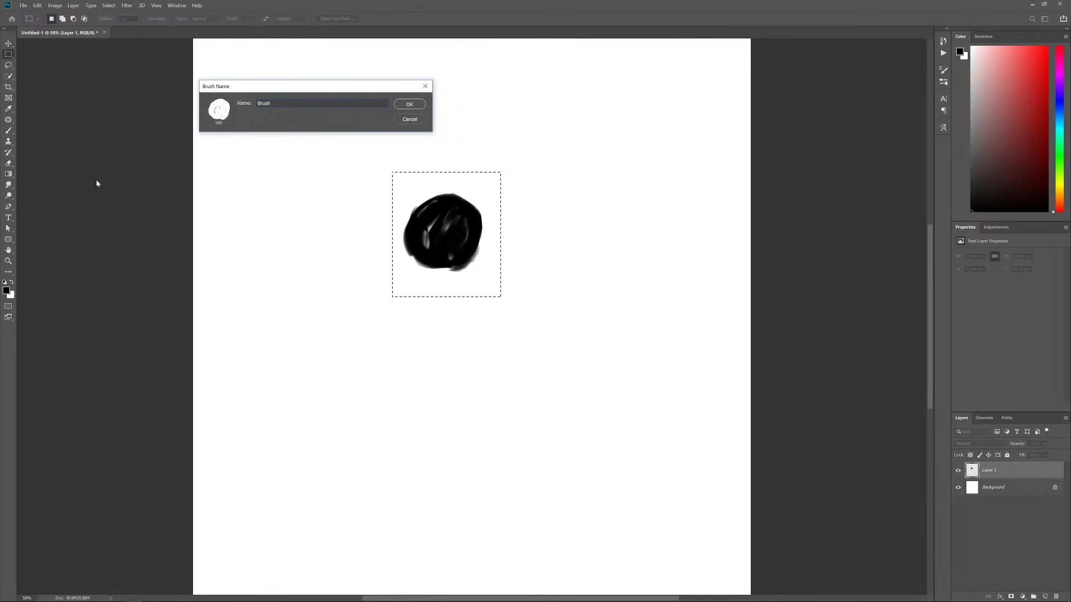
{"action": "key", "text": "Return"}
- Return to the Brush tool, deselect the disc, hide its layer and add a new empty layer above it
{"action": "key", "text": "b"}
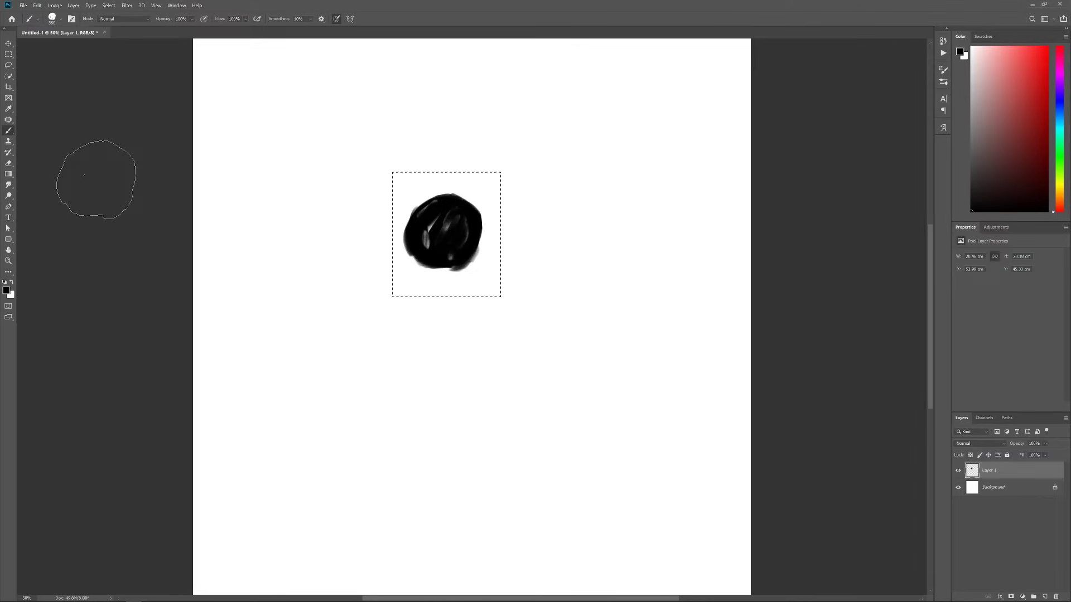
{"action": "key", "text": "ctrl+d"}
{"action": "left_click", "coordinate": [959, 471]}
{"action": "left_click", "coordinate": [1045, 596]}
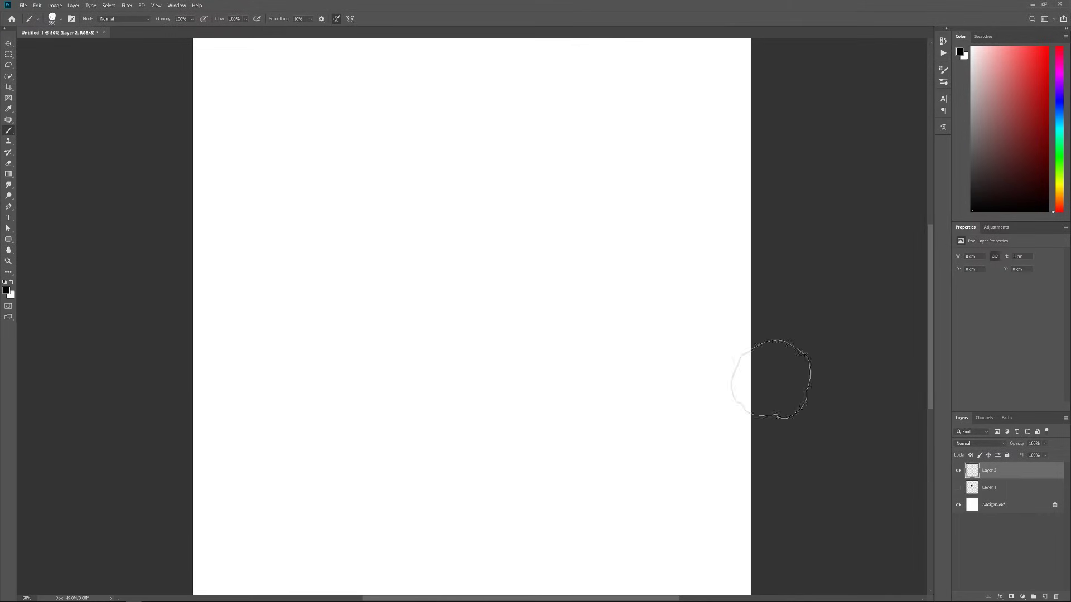
- Lower the brush tip's spacing in the brush settings and paint a broad diagonal black test stroke
{"action": "left_click_drag", "start_coordinate": [505, 163], "coordinate": [395, 351]}
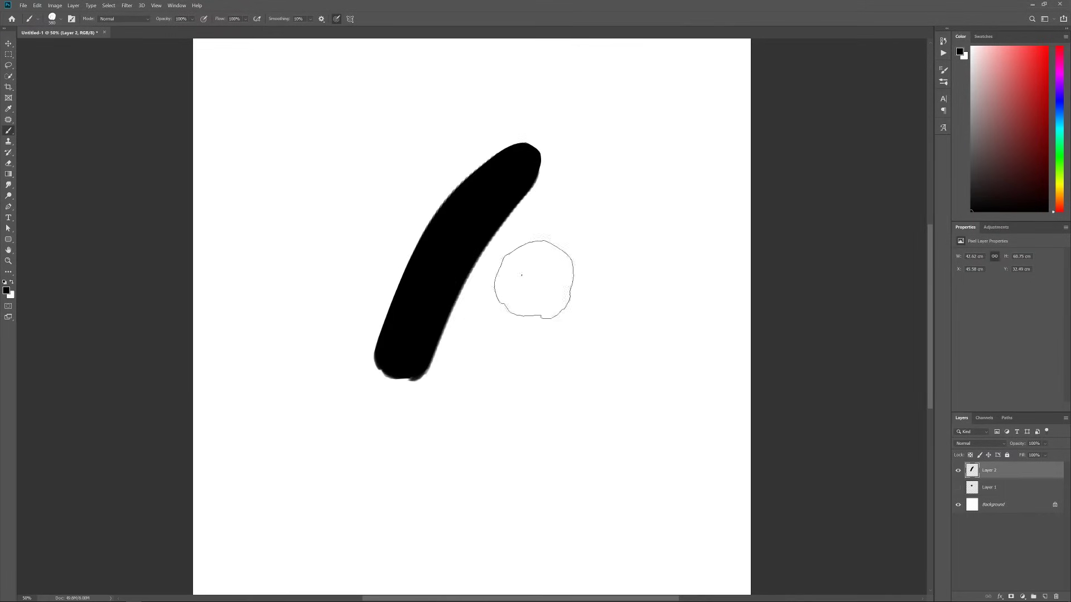
{"action": "key", "text": "ctrl+z"}
{"action": "left_click", "coordinate": [944, 70]}
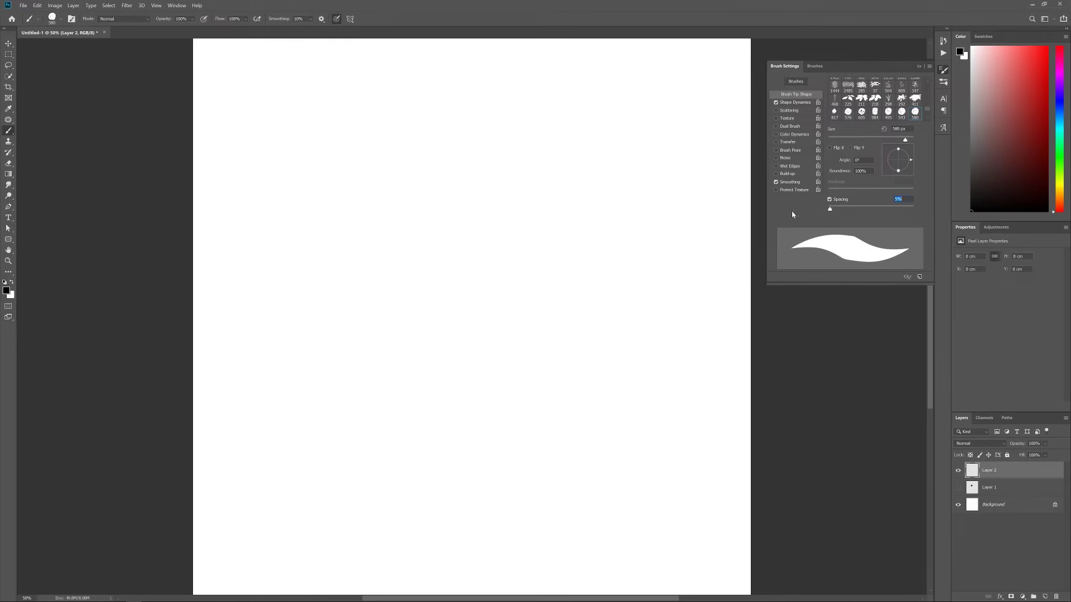
{"action": "left_click_drag", "start_coordinate": [562, 131], "coordinate": [432, 298]}
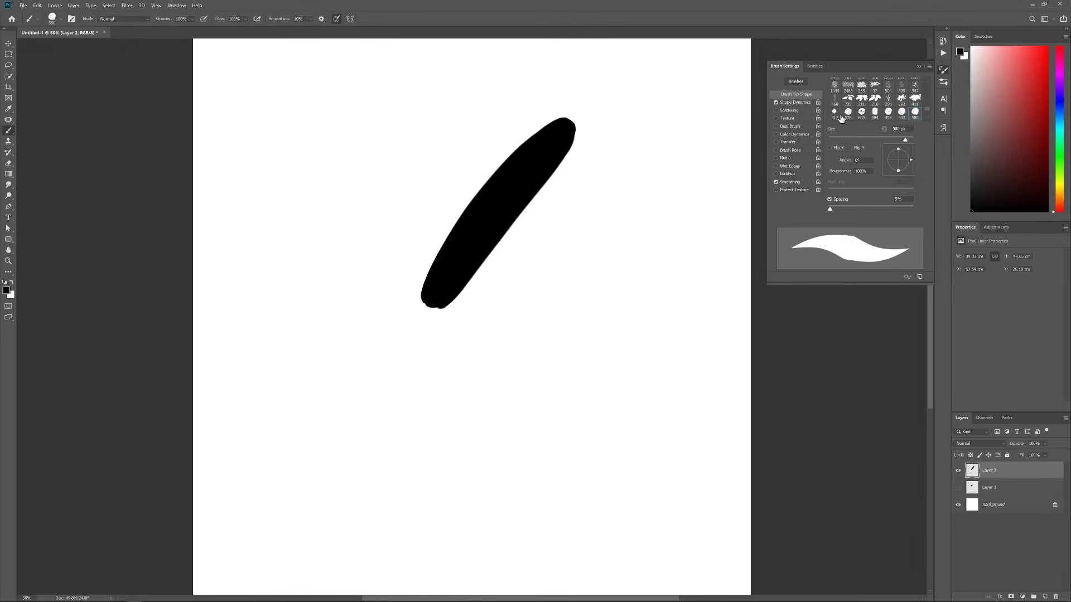
- Enable Transfer for the brush and paint tapered diagonal test strokes of varying pressure around the first stroke
{"action": "left_click", "coordinate": [788, 119]}
{"action": "left_click", "coordinate": [776, 143]}
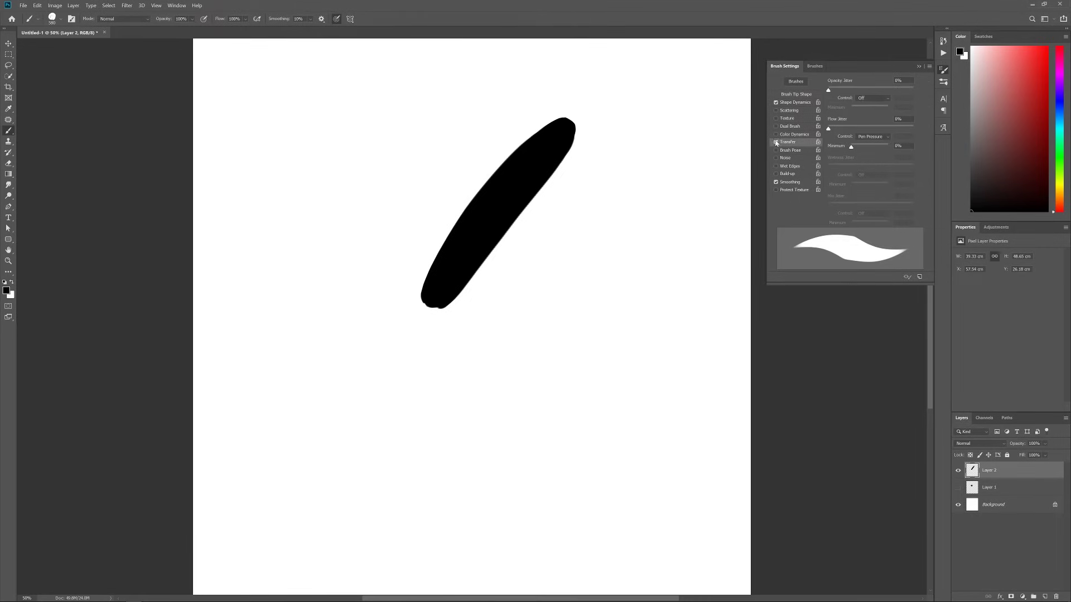
{"action": "left_click_drag", "start_coordinate": [637, 198], "coordinate": [563, 320]}
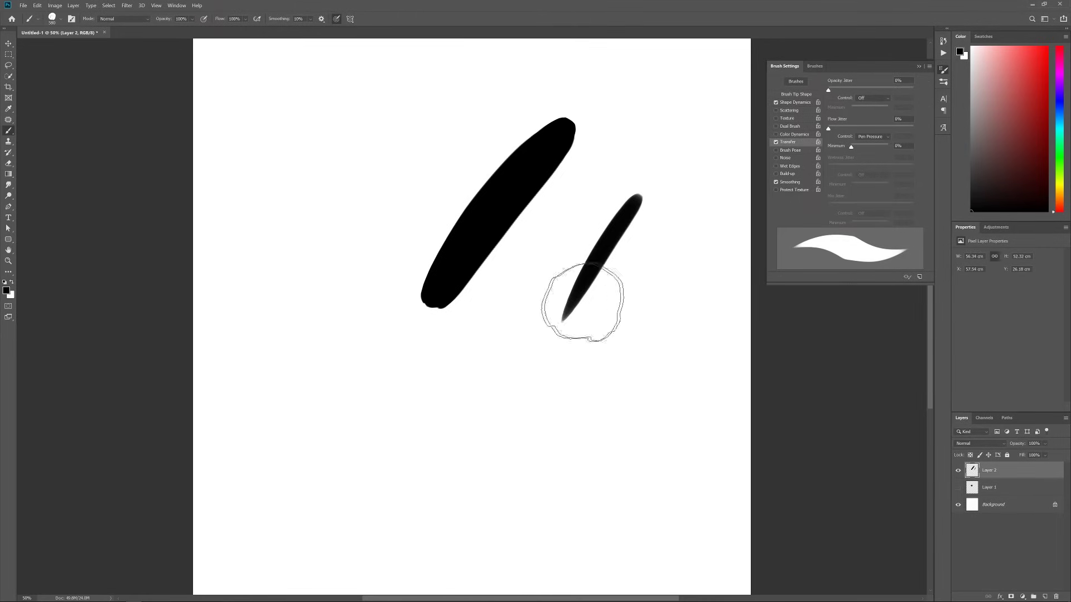
{"action": "left_click_drag", "start_coordinate": [654, 251], "coordinate": [555, 393]}
{"action": "left_click_drag", "start_coordinate": [427, 483], "coordinate": [496, 357]}
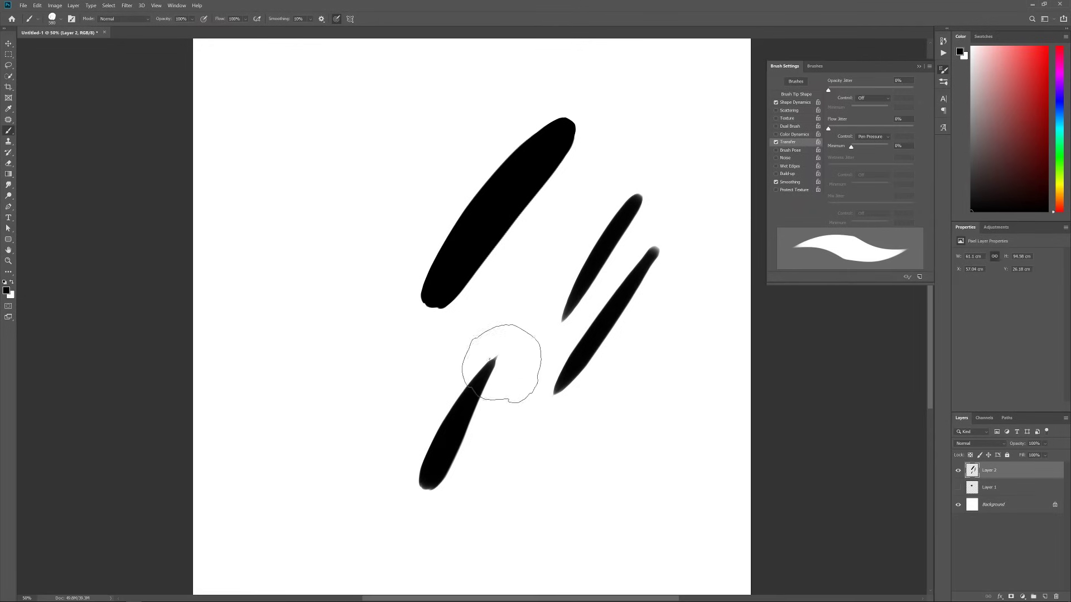
{"action": "left_click", "coordinate": [504, 360]}
{"action": "left_click_drag", "start_coordinate": [391, 337], "coordinate": [350, 401]}
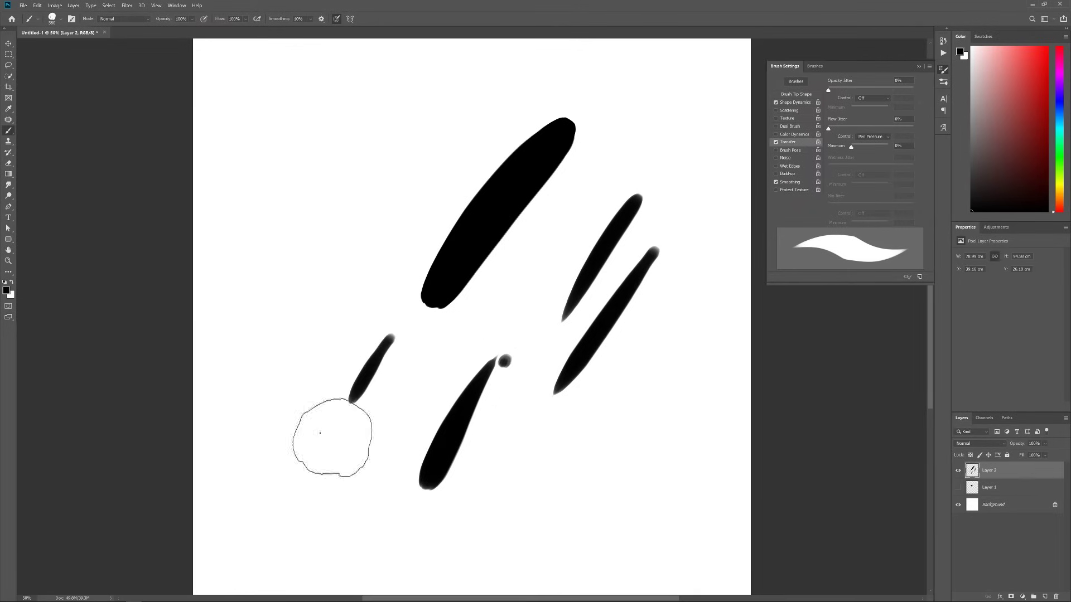
{"action": "left_click_drag", "start_coordinate": [378, 210], "coordinate": [285, 377]}
{"action": "left_click_drag", "start_coordinate": [385, 100], "coordinate": [279, 288]}
{"action": "left_click_drag", "start_coordinate": [408, 179], "coordinate": [481, 85]}
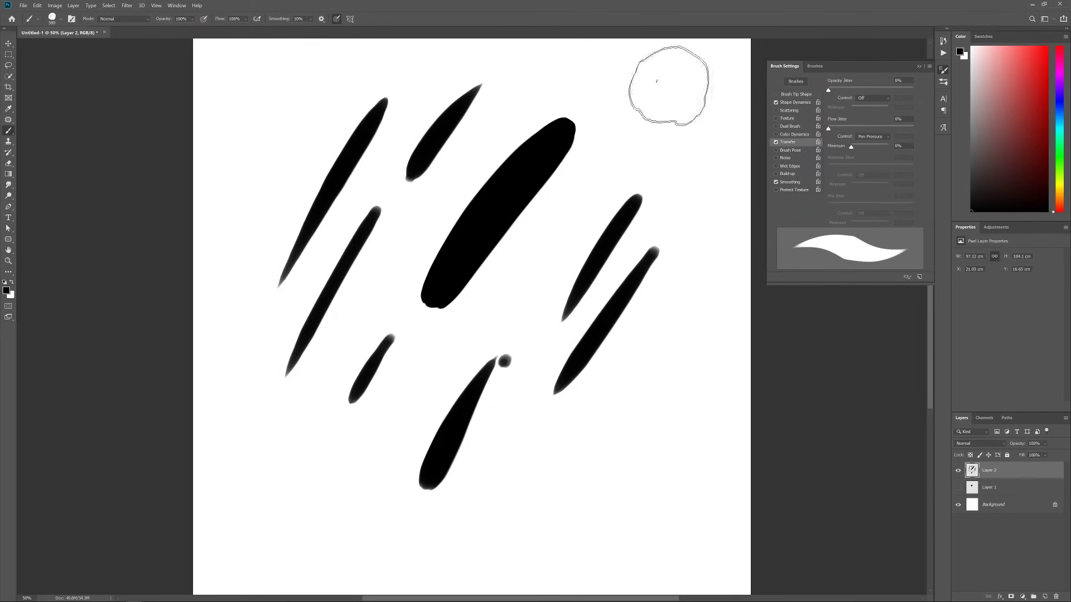
{"action": "left_click_drag", "start_coordinate": [671, 87], "coordinate": [575, 204]}
- Show the Shape Dynamics settings and paint more short, pressure-varied test strokes in the middle and lower part of the canvas
{"action": "left_click", "coordinate": [794, 103]}
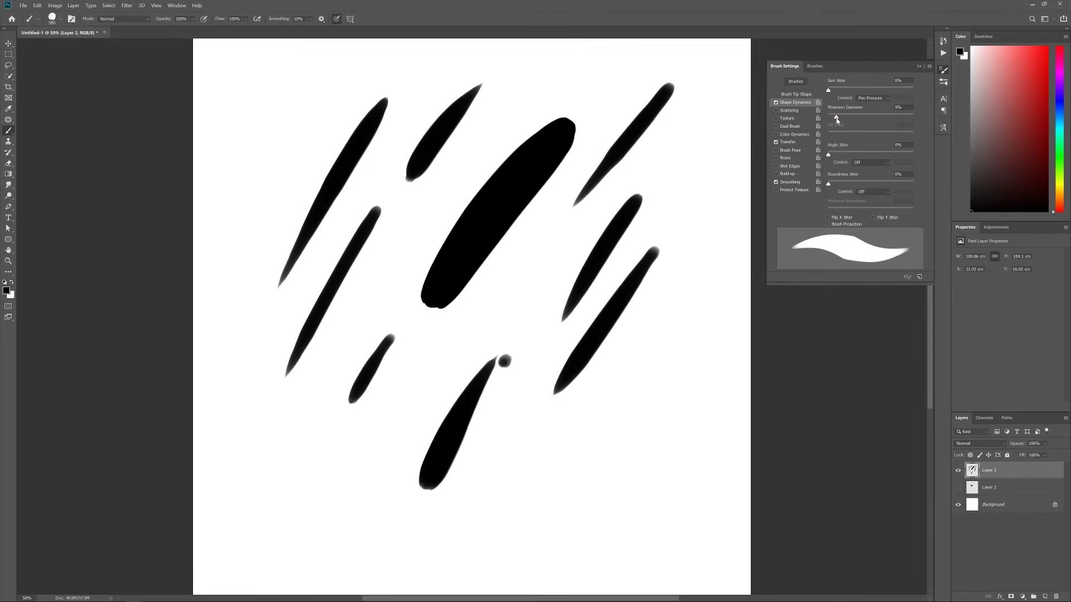
{"action": "left_click_drag", "start_coordinate": [559, 219], "coordinate": [508, 285]}
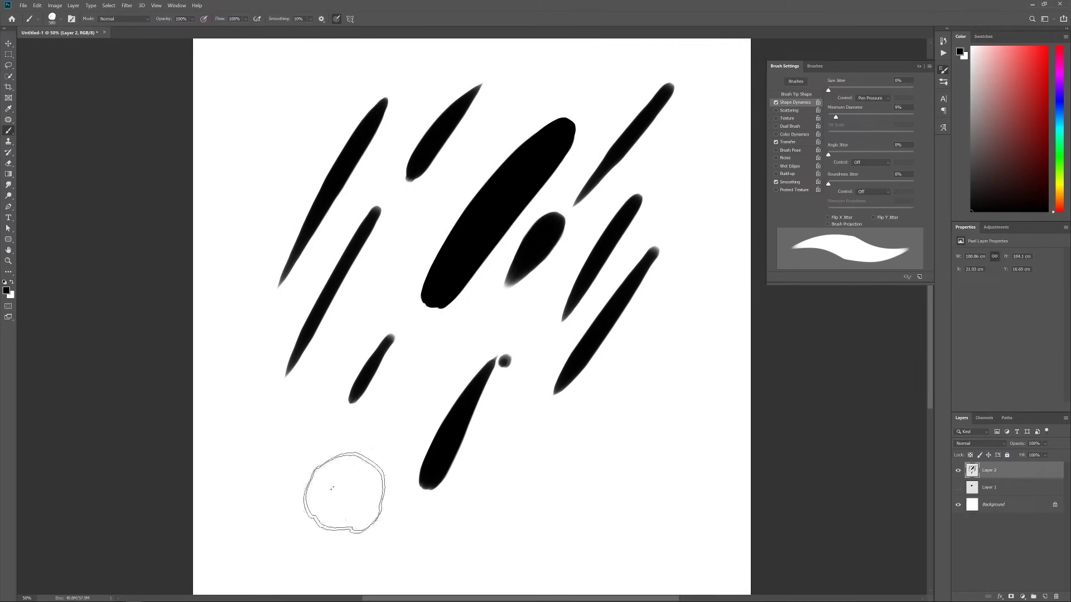
{"action": "left_click_drag", "start_coordinate": [304, 521], "coordinate": [345, 466]}
{"action": "left_click_drag", "start_coordinate": [258, 519], "coordinate": [302, 449]}
{"action": "left_click_drag", "start_coordinate": [361, 475], "coordinate": [403, 403]}
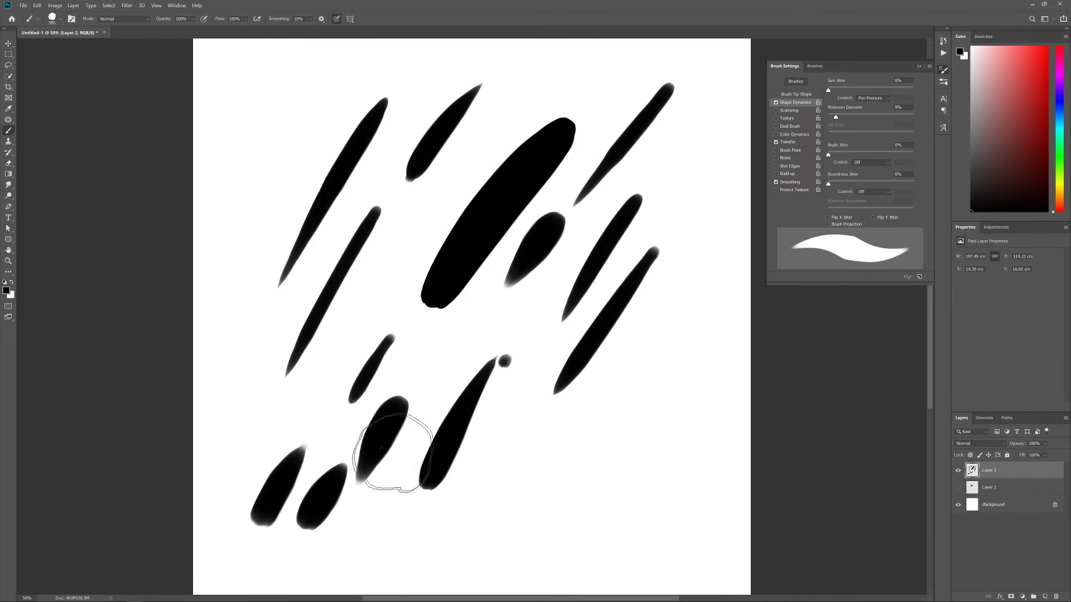
{"action": "left_click_drag", "start_coordinate": [365, 538], "coordinate": [412, 443]}
{"action": "left_click_drag", "start_coordinate": [583, 437], "coordinate": [527, 513]}
{"action": "left_click_drag", "start_coordinate": [511, 549], "coordinate": [636, 444]}
{"action": "left_click_drag", "start_coordinate": [681, 391], "coordinate": [641, 428]}
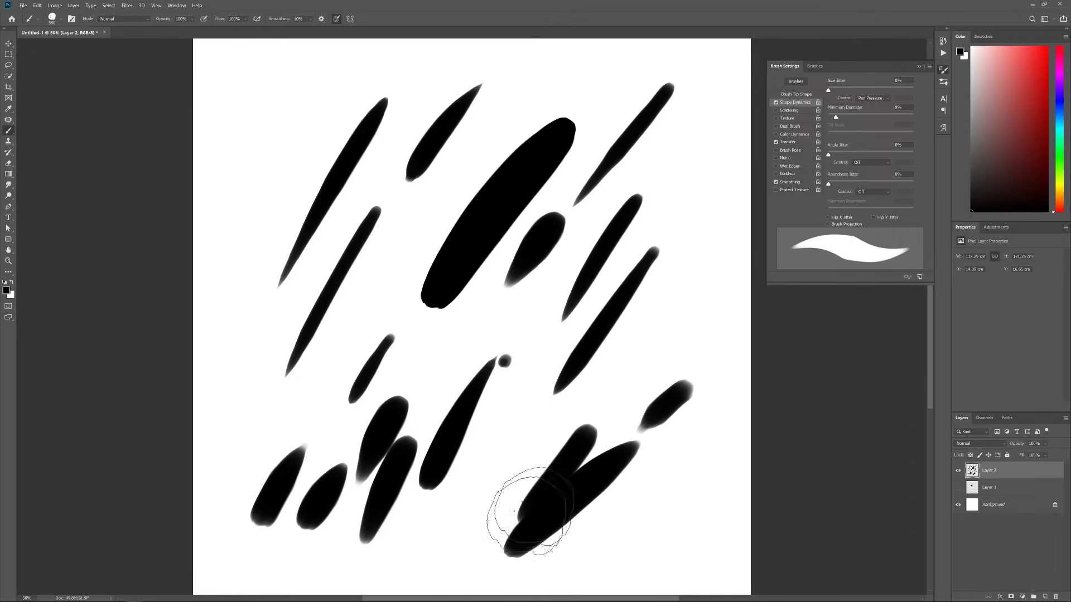
- Enable Texture for the brush, hide the test-stroke layer and add a new empty layer
{"action": "left_click", "coordinate": [787, 119]}
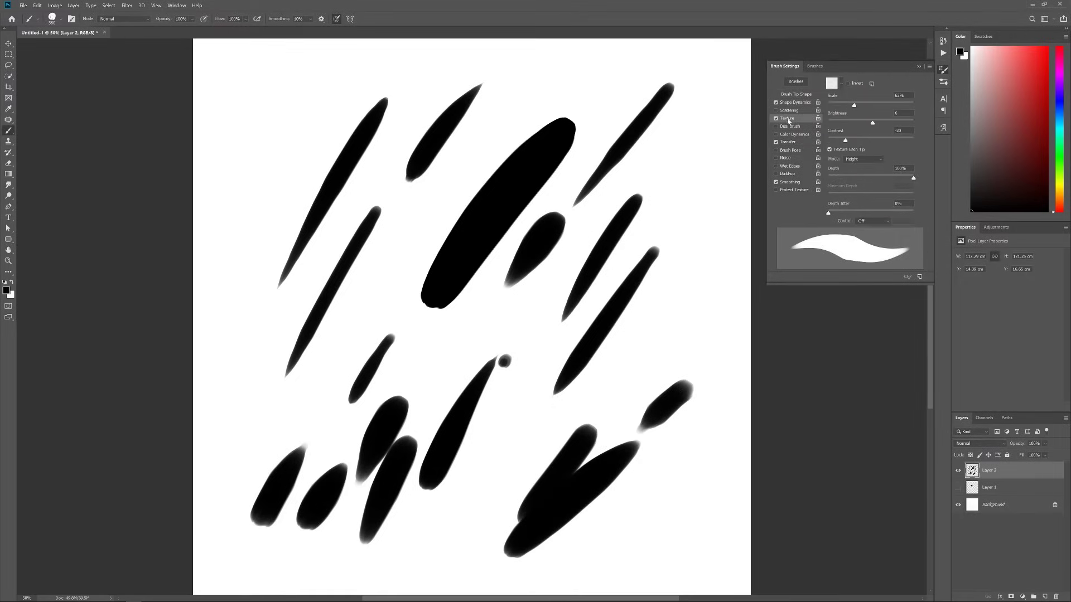
{"action": "left_click", "coordinate": [957, 473]}
{"action": "left_click", "coordinate": [1045, 597]}
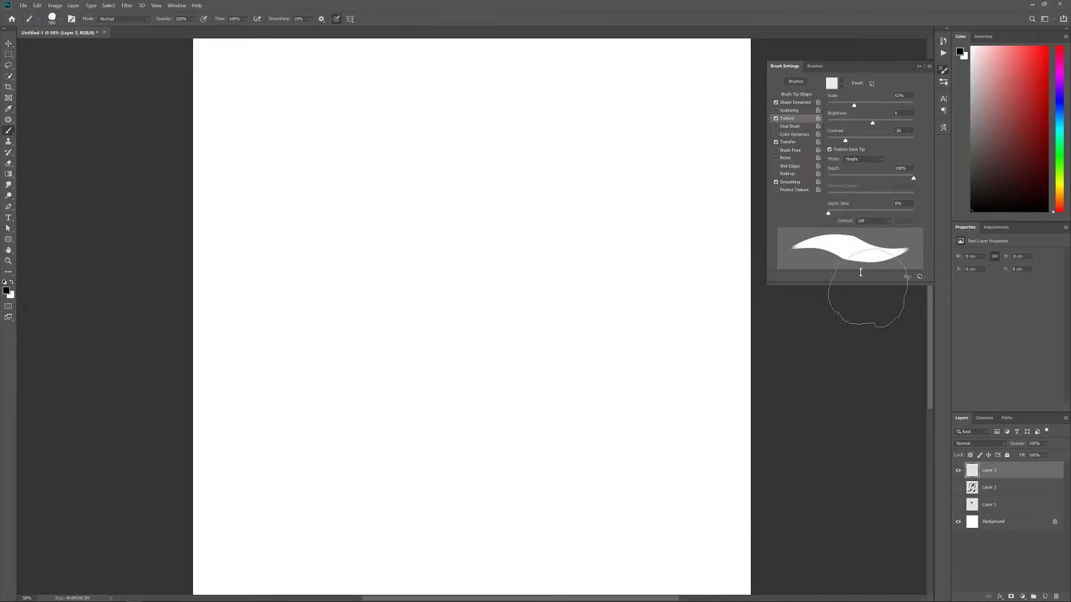
- Browse the brush's texture patterns and try to load the Artist Surfaces pattern set
{"action": "left_click", "coordinate": [841, 85]}
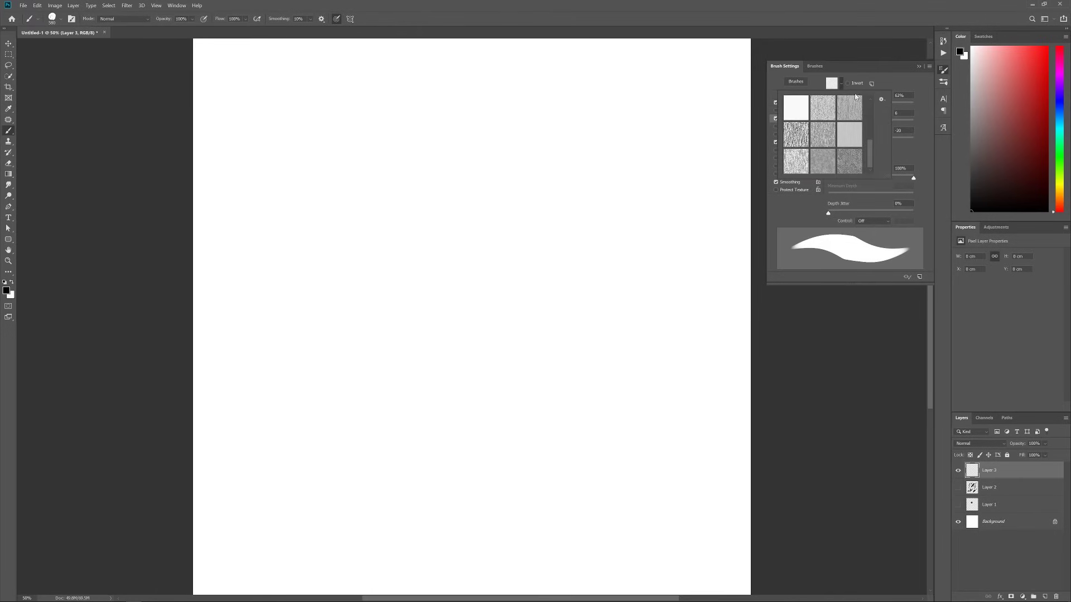
{"action": "scroll", "coordinate": [871, 157], "scroll_direction": "up", "scroll_amount": 2}
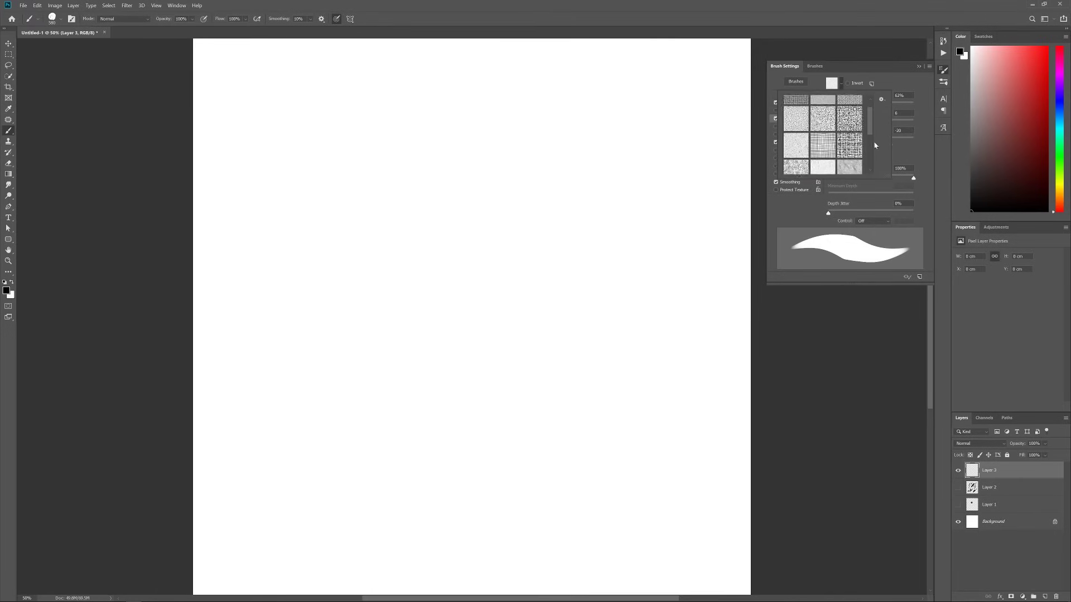
{"action": "left_click", "coordinate": [882, 99]}
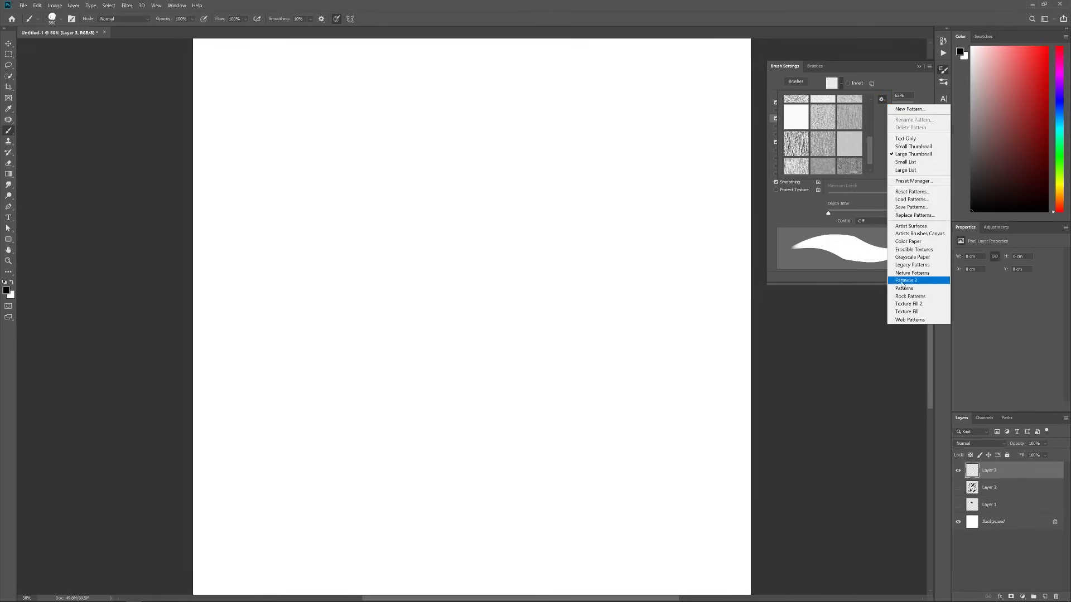
{"action": "left_click", "coordinate": [911, 226]}
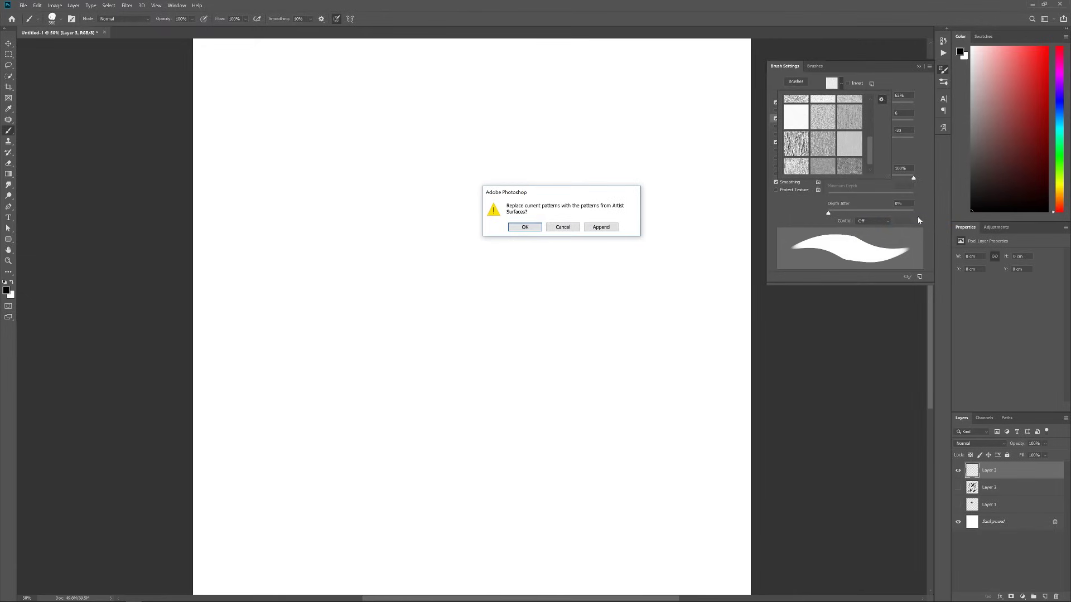
{"action": "left_click", "coordinate": [527, 228]}
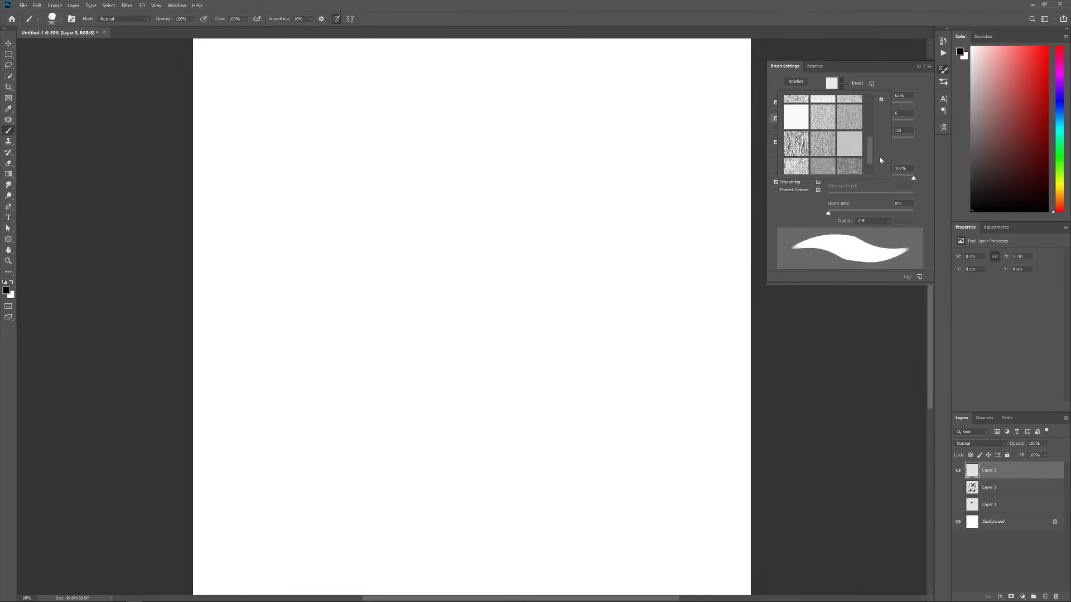
- Choose the grey grained pattern in the middle of the last row as brush texture and set its mode to Subtract
{"action": "left_click_drag", "start_coordinate": [871, 143], "coordinate": [867, 181]}
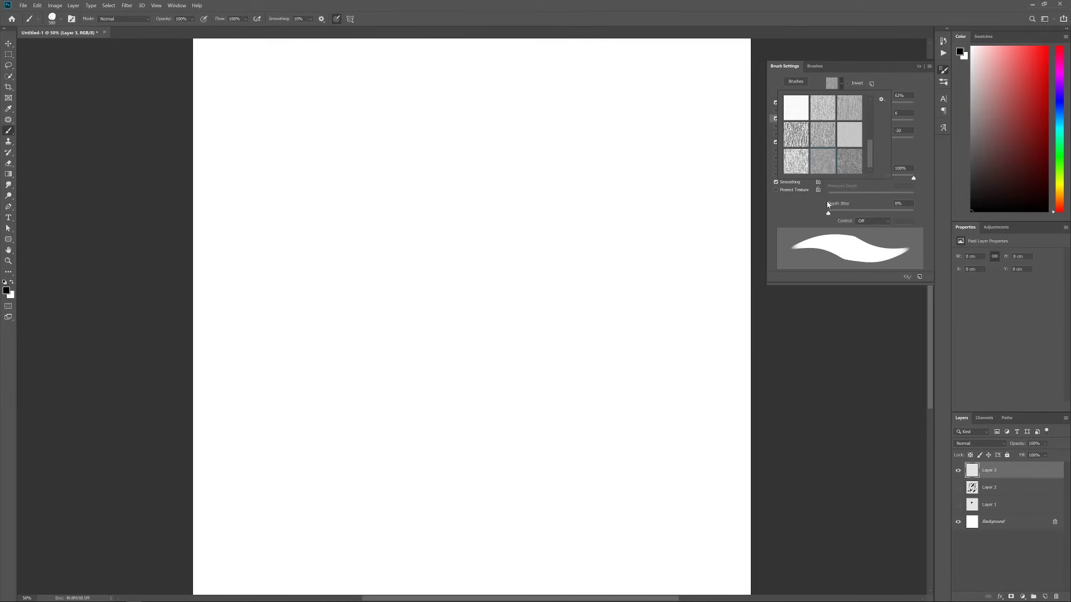
{"action": "left_click", "coordinate": [914, 154]}
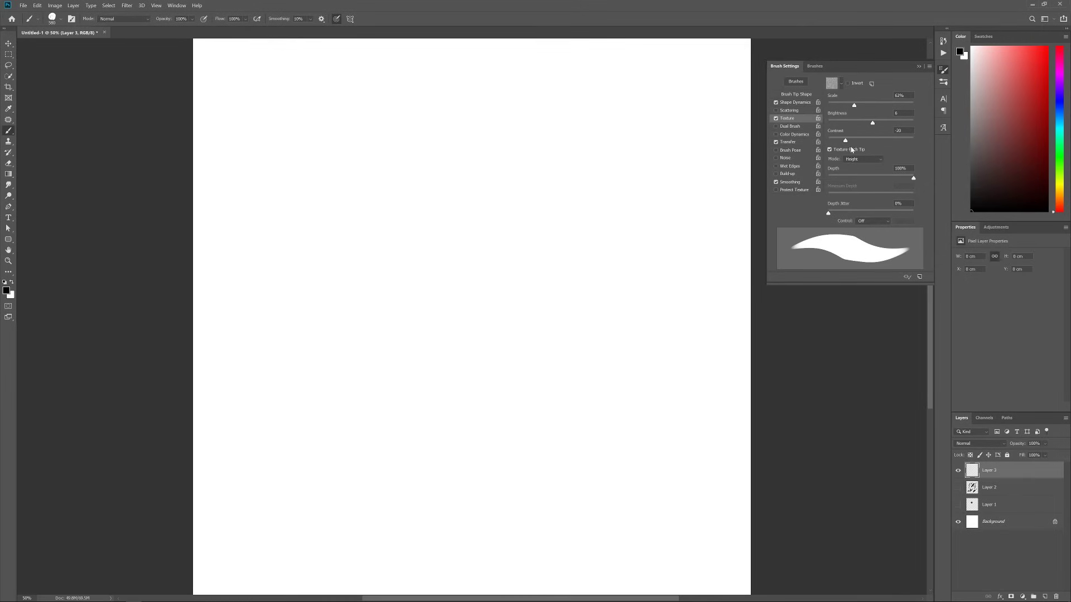
{"action": "left_click", "coordinate": [866, 160]}
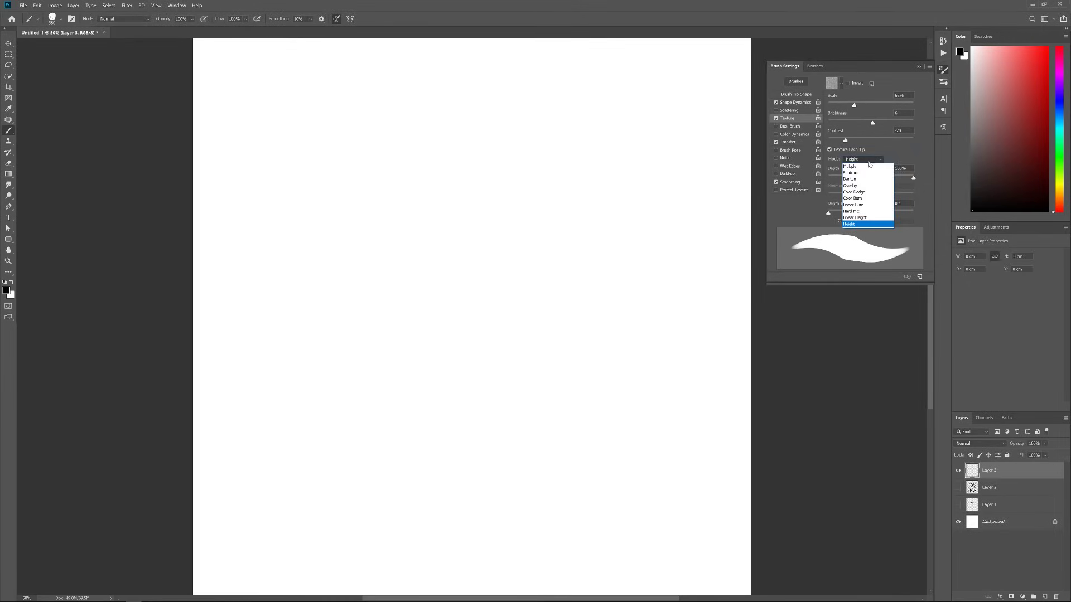
{"action": "left_click", "coordinate": [862, 173]}
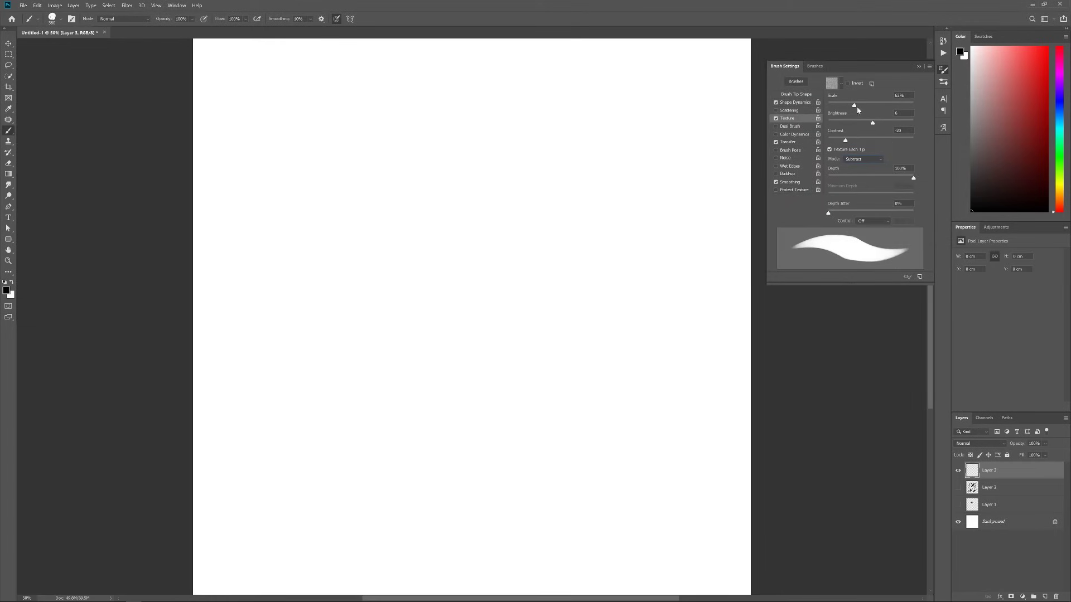
- Set the texture's brightness to 43 and contrast to 62, and paint a diagonal test stroke in the canvas centre
{"action": "left_click_drag", "start_coordinate": [874, 125], "coordinate": [887, 125]}
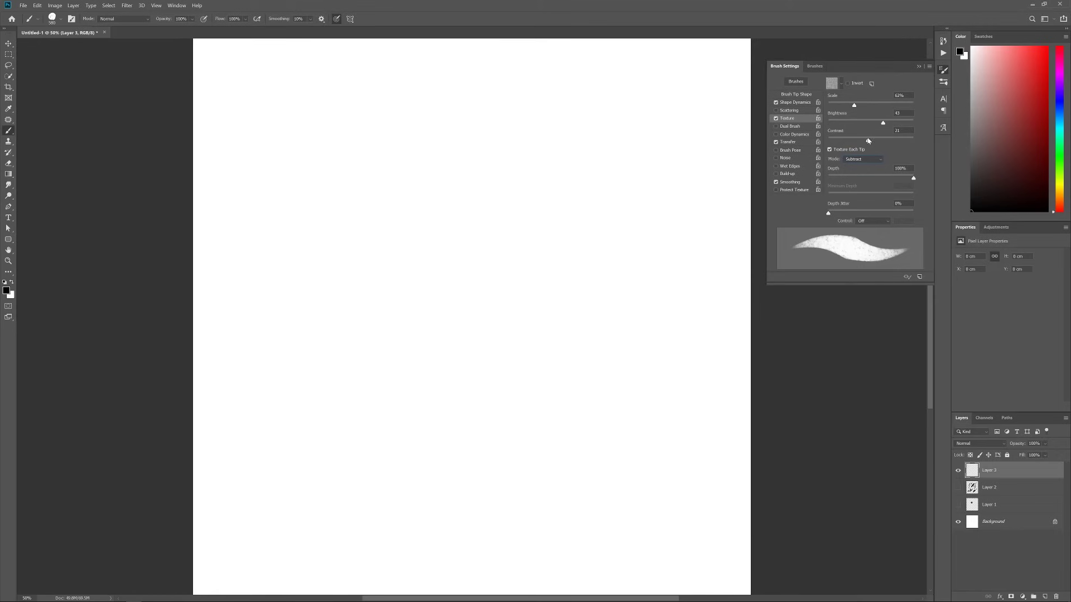
{"action": "left_click_drag", "start_coordinate": [868, 140], "coordinate": [892, 140]}
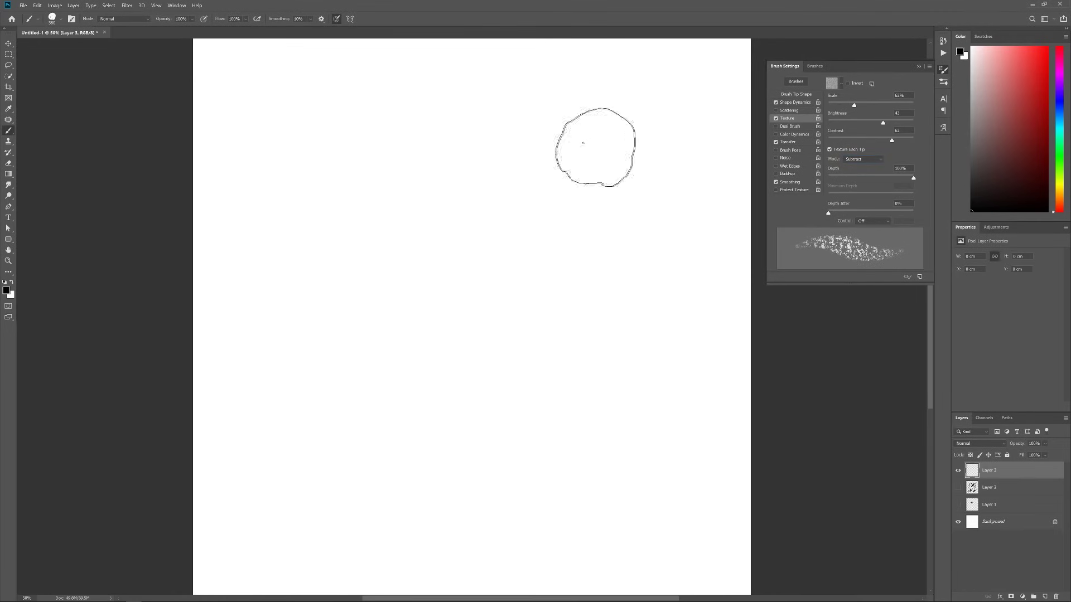
{"action": "left_click_drag", "start_coordinate": [583, 143], "coordinate": [460, 336]}
- Set the texture's scale to 34%, brightness to 18 and contrast to -22, painting test strokes on both sides of the grainy one
{"action": "mouse_move", "coordinate": [891, 140]}
{"action": "left_mouse_down"}
{"action": "mouse_move", "coordinate": [869, 141]}
{"action": "mouse_move", "coordinate": [891, 126]}
{"action": "left_mouse_up"}
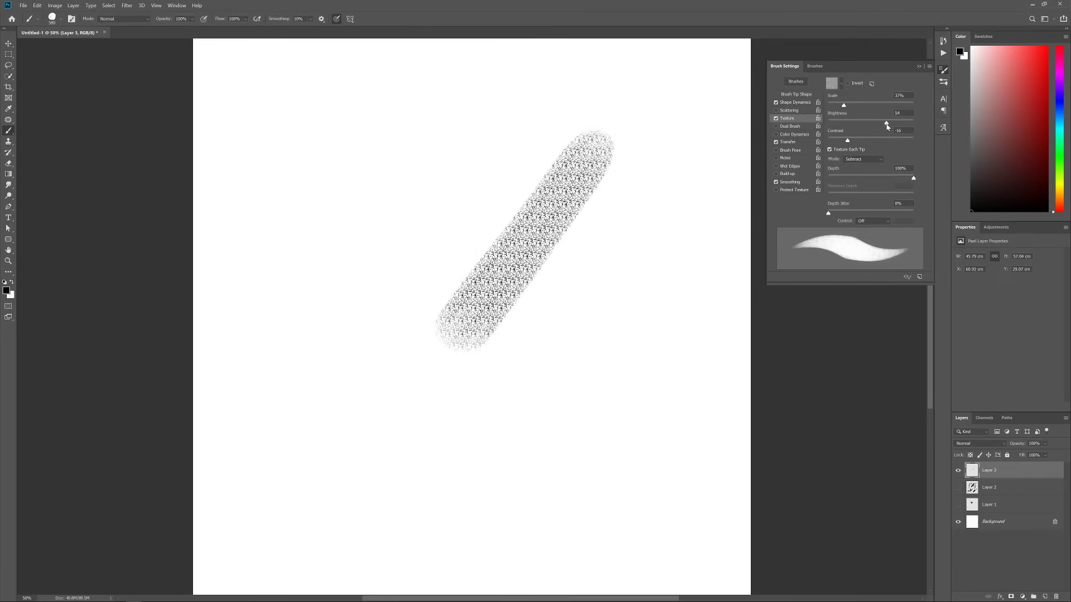
{"action": "left_click_drag", "start_coordinate": [887, 126], "coordinate": [876, 123]}
{"action": "left_click_drag", "start_coordinate": [424, 120], "coordinate": [299, 335]}
{"action": "left_click_drag", "start_coordinate": [324, 384], "coordinate": [436, 211]}
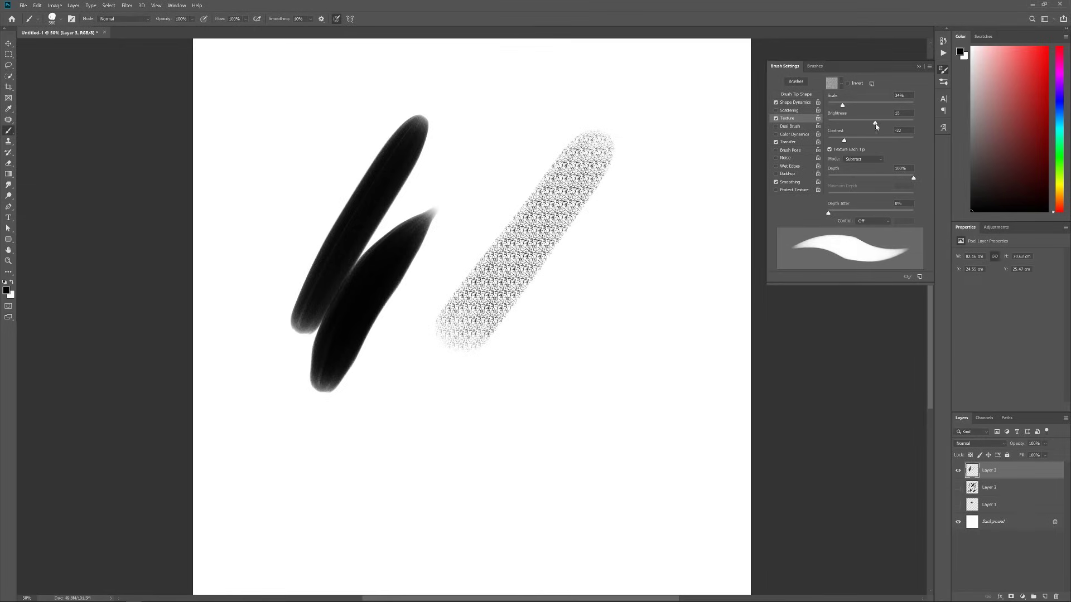
{"action": "mouse_move", "coordinate": [658, 208]}
{"action": "left_mouse_down"}
{"action": "mouse_move", "coordinate": [581, 310]}
{"action": "mouse_move", "coordinate": [563, 373]}
{"action": "left_mouse_up"}
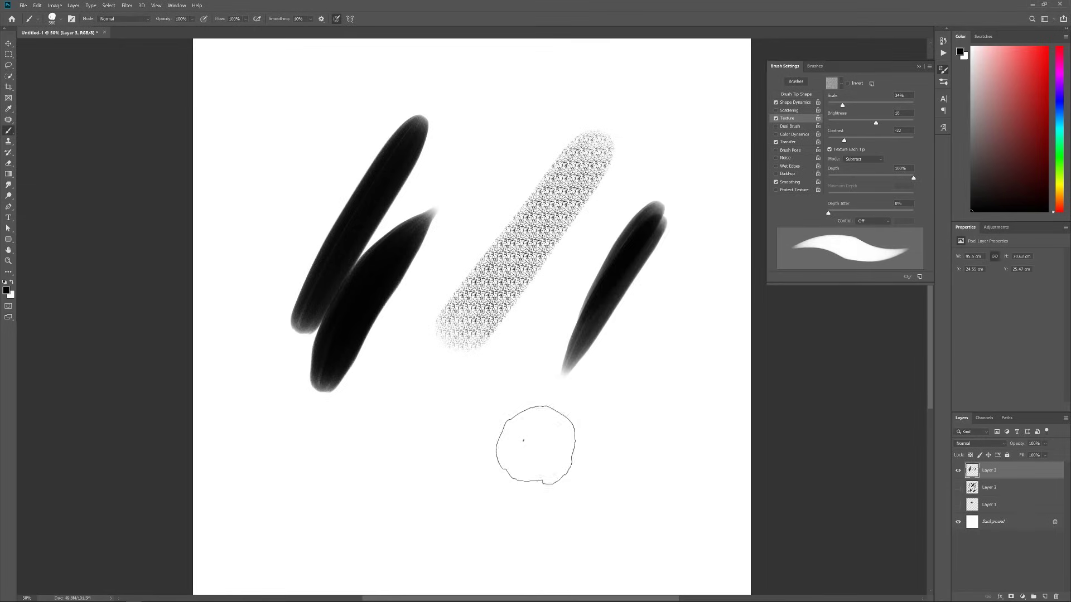
- Hide the textured test-stroke layer, fill the Background layer with 50% Gray and return to the Brush tool
{"action": "left_click", "coordinate": [958, 470]}
{"action": "left_click", "coordinate": [1001, 523]}
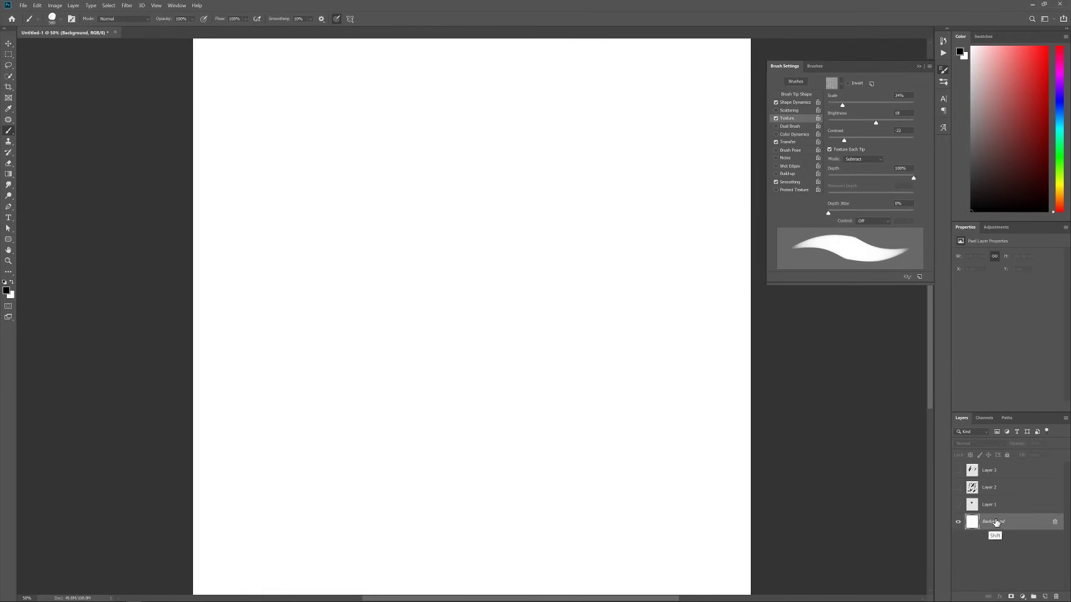
{"action": "key", "text": "shift+BackSpace"}
{"action": "left_click", "coordinate": [415, 155]}
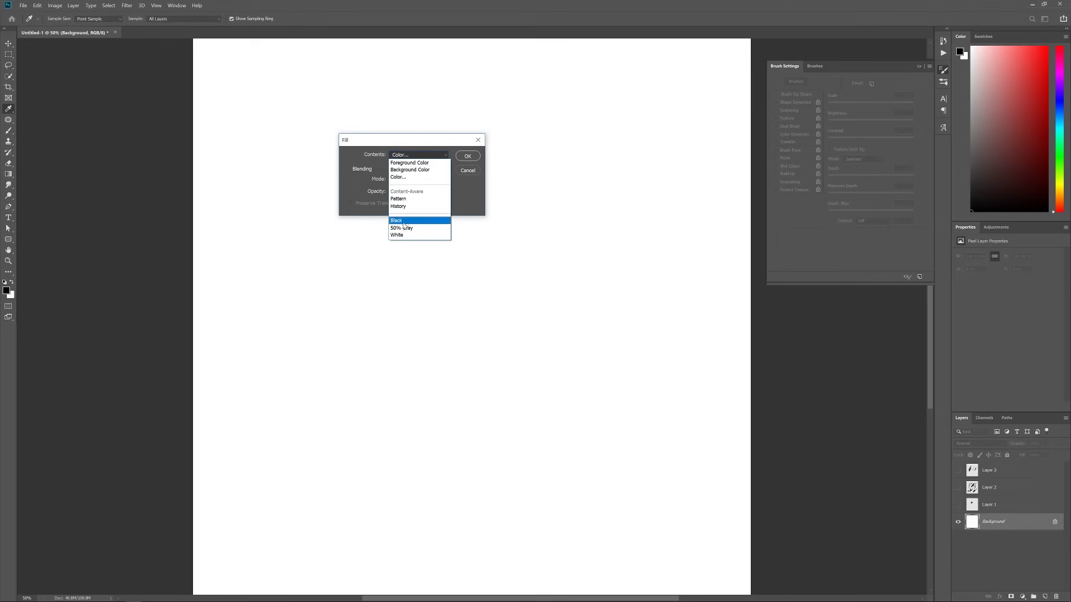
{"action": "left_click", "coordinate": [404, 227]}
{"action": "left_click", "coordinate": [468, 156]}
{"action": "key", "text": "b"}
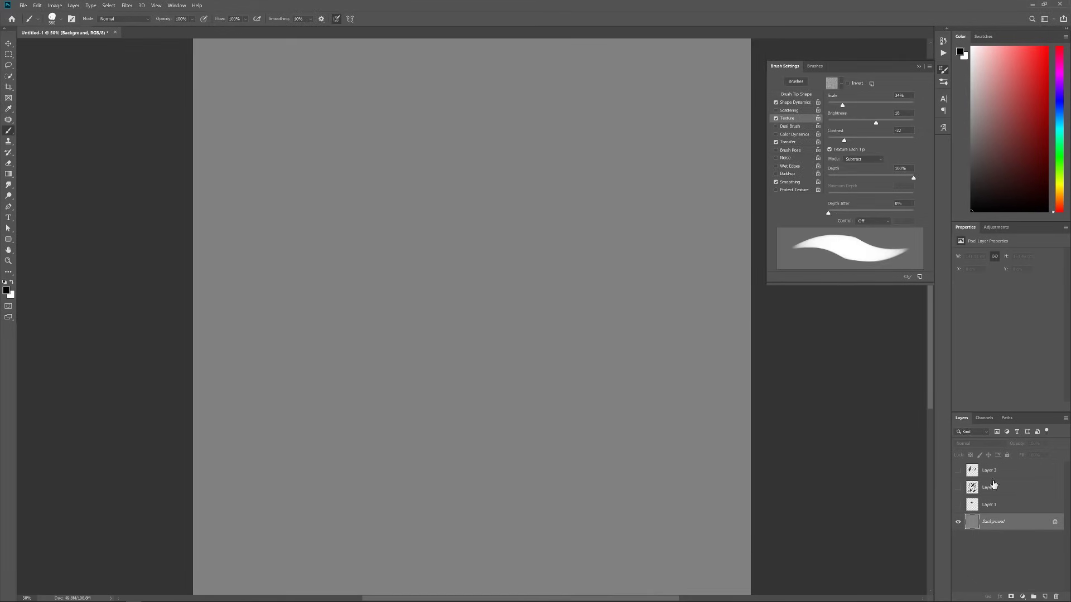
- Add a new empty layer above the others and set the foreground color to orange eb9822
{"action": "key", "text": "ctrl+shift+alt+n"}
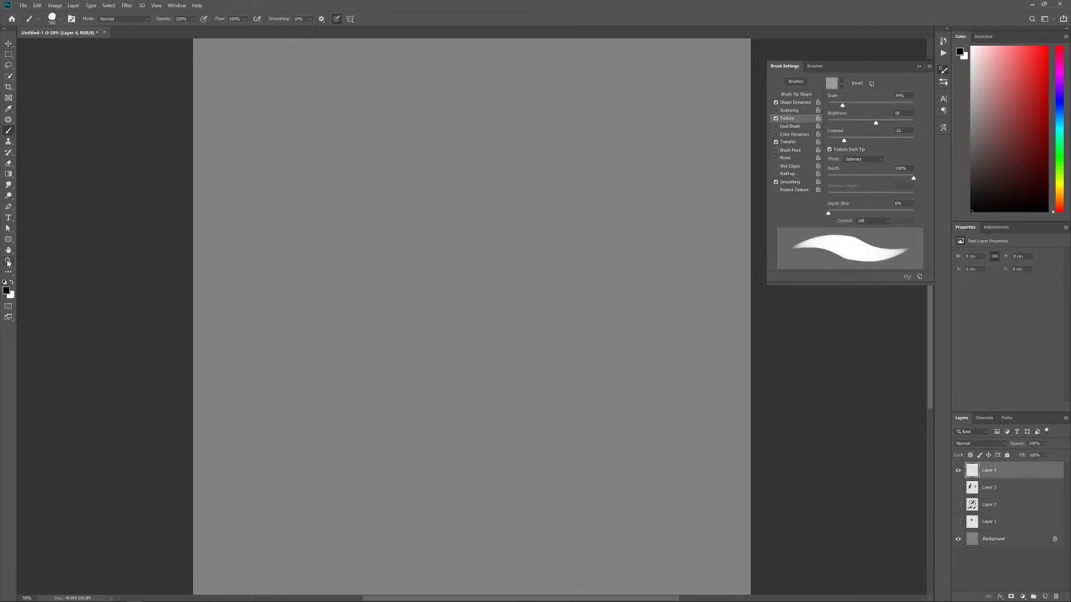
{"action": "left_click", "coordinate": [7, 290]}
{"action": "left_click_drag", "start_coordinate": [730, 305], "coordinate": [730, 299]}
{"action": "left_click_drag", "start_coordinate": [678, 258], "coordinate": [705, 210]}
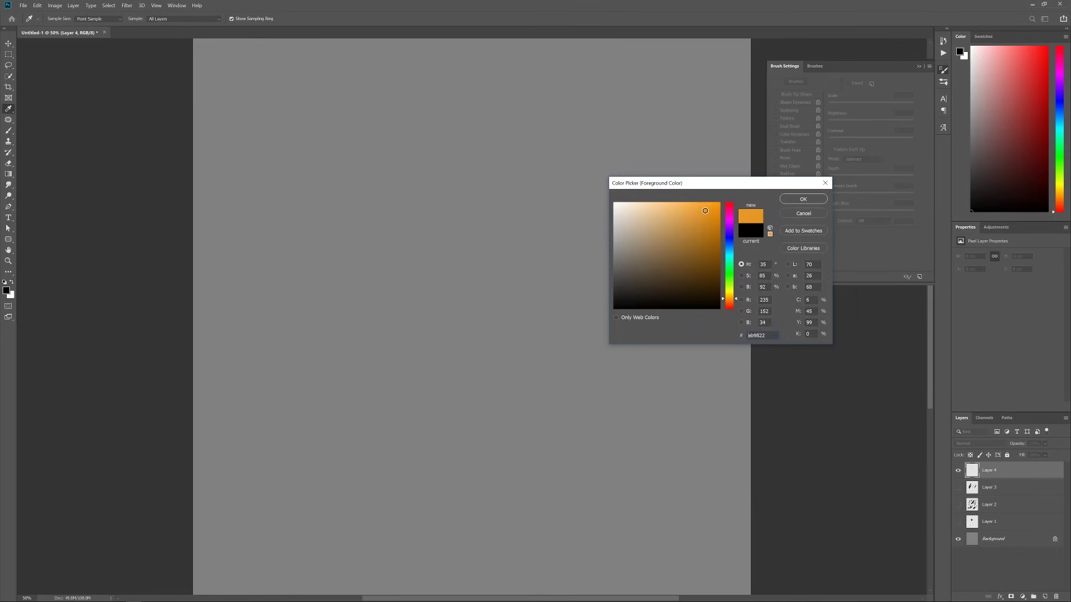
{"action": "left_click", "coordinate": [796, 204]}
- Paint a series of overlapping diagonal orange strokes in the upper middle of the canvas with the textured brush
{"action": "right_click", "coordinate": [500, 168]}
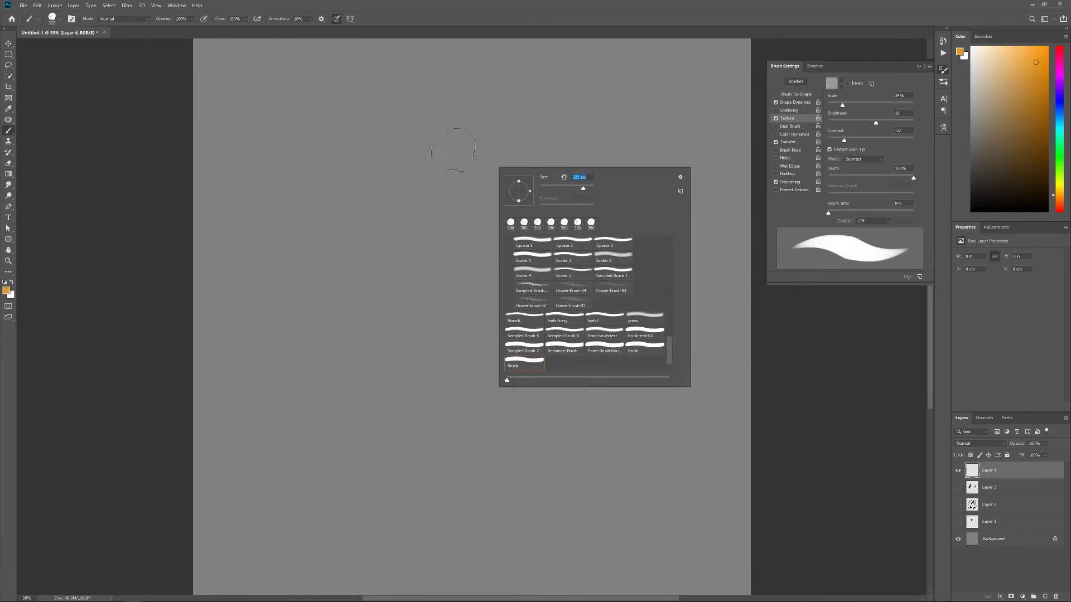
{"action": "left_click_drag", "start_coordinate": [451, 130], "coordinate": [384, 222]}
{"action": "mouse_move", "coordinate": [449, 150]}
{"action": "left_mouse_down"}
{"action": "mouse_move", "coordinate": [371, 257]}
{"action": "mouse_move", "coordinate": [381, 250]}
{"action": "left_mouse_up"}
{"action": "mouse_move", "coordinate": [425, 215]}
{"action": "left_mouse_down"}
{"action": "mouse_move", "coordinate": [469, 155]}
{"action": "mouse_move", "coordinate": [426, 219]}
{"action": "left_mouse_up"}
{"action": "mouse_move", "coordinate": [486, 144]}
{"action": "left_mouse_down"}
{"action": "mouse_move", "coordinate": [427, 237]}
{"action": "mouse_move", "coordinate": [429, 256]}
{"action": "left_mouse_up"}
{"action": "left_click_drag", "start_coordinate": [499, 177], "coordinate": [431, 263]}
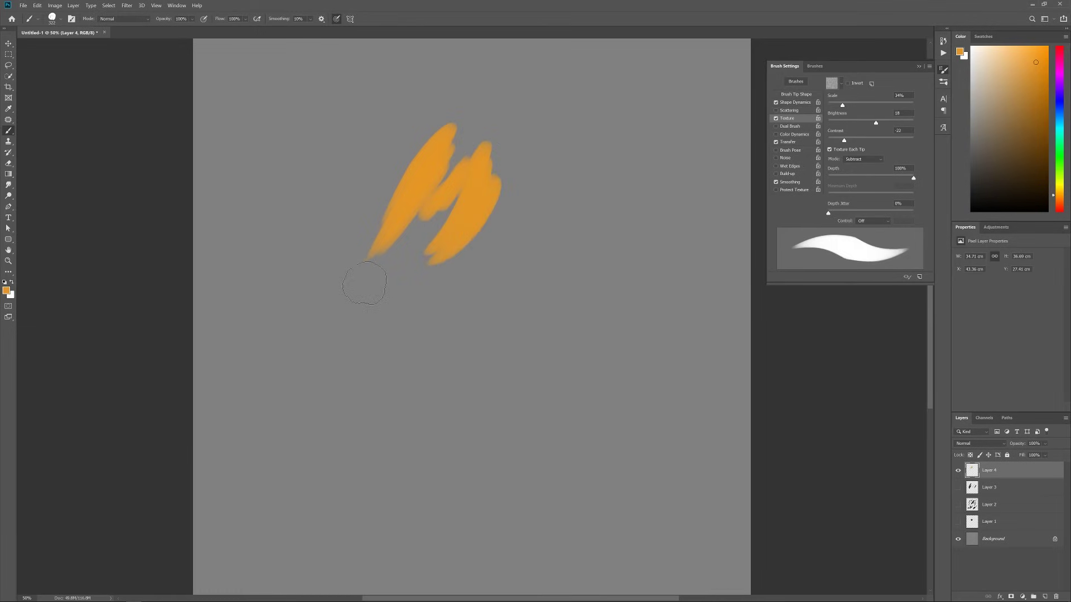
{"action": "left_click_drag", "start_coordinate": [515, 209], "coordinate": [409, 338]}
{"action": "left_click_drag", "start_coordinate": [502, 193], "coordinate": [423, 283]}
{"action": "left_click_drag", "start_coordinate": [483, 196], "coordinate": [384, 341]}
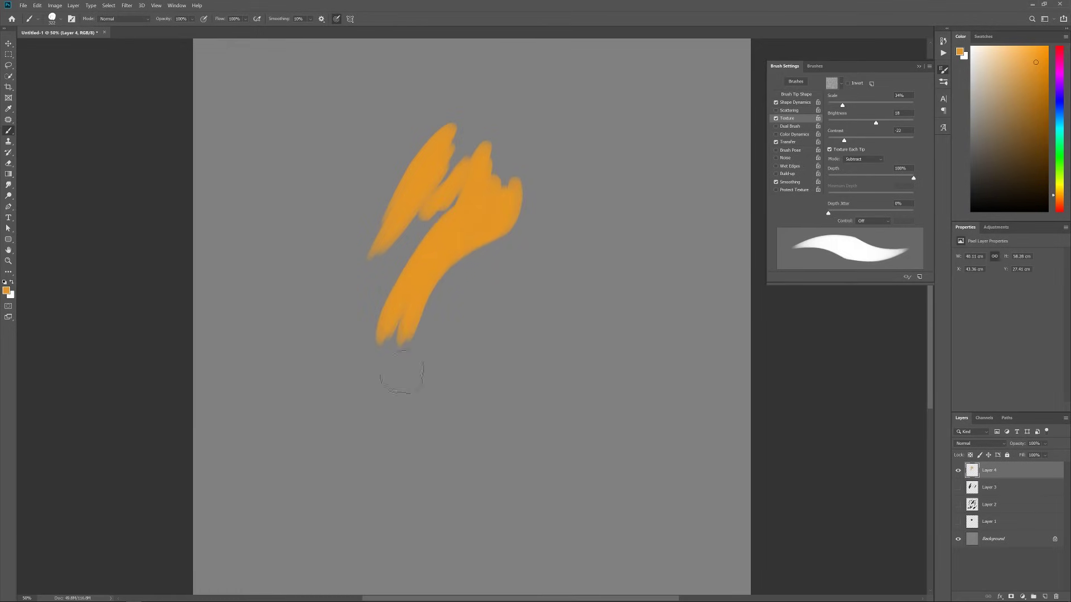
{"action": "left_click_drag", "start_coordinate": [502, 214], "coordinate": [446, 330]}
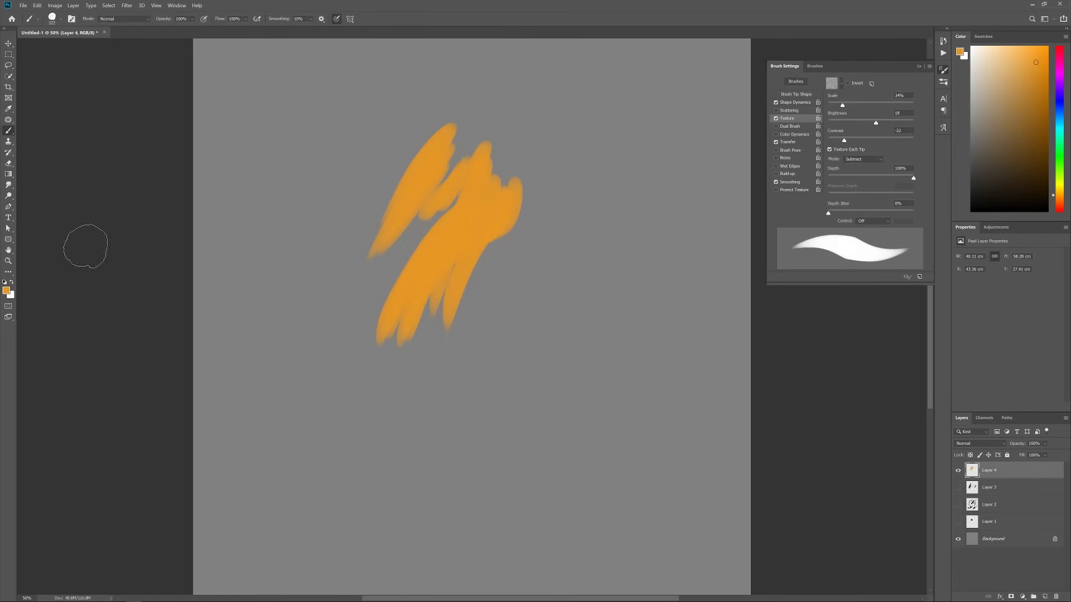
- Shift the foreground color to a redder, slightly more saturated orange
{"action": "left_click", "coordinate": [9, 290]}
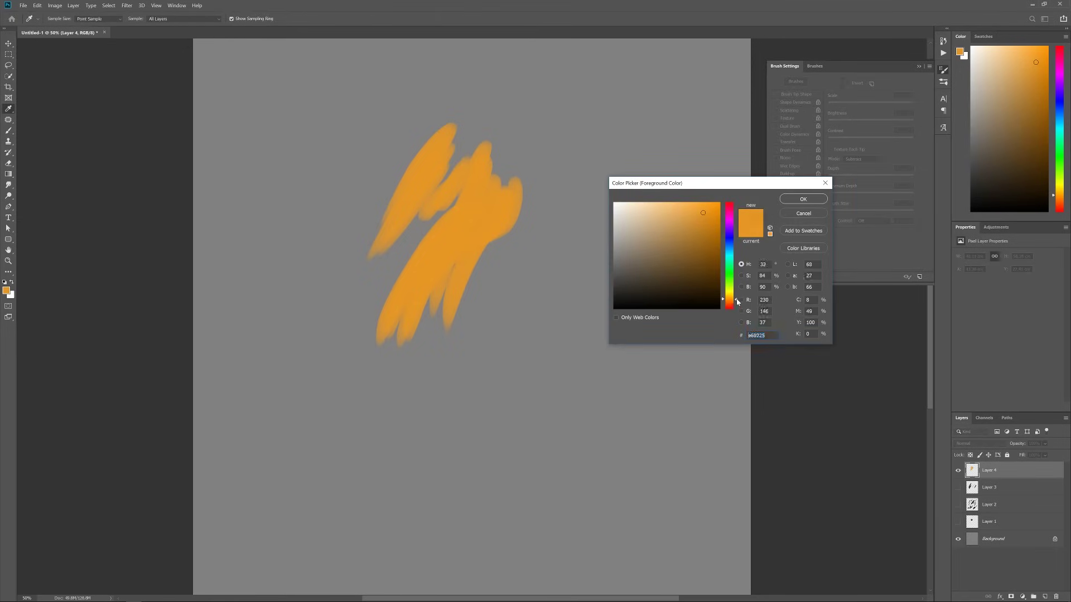
{"action": "left_click_drag", "start_coordinate": [737, 302], "coordinate": [737, 306]}
{"action": "left_click_drag", "start_coordinate": [702, 222], "coordinate": [711, 222]}
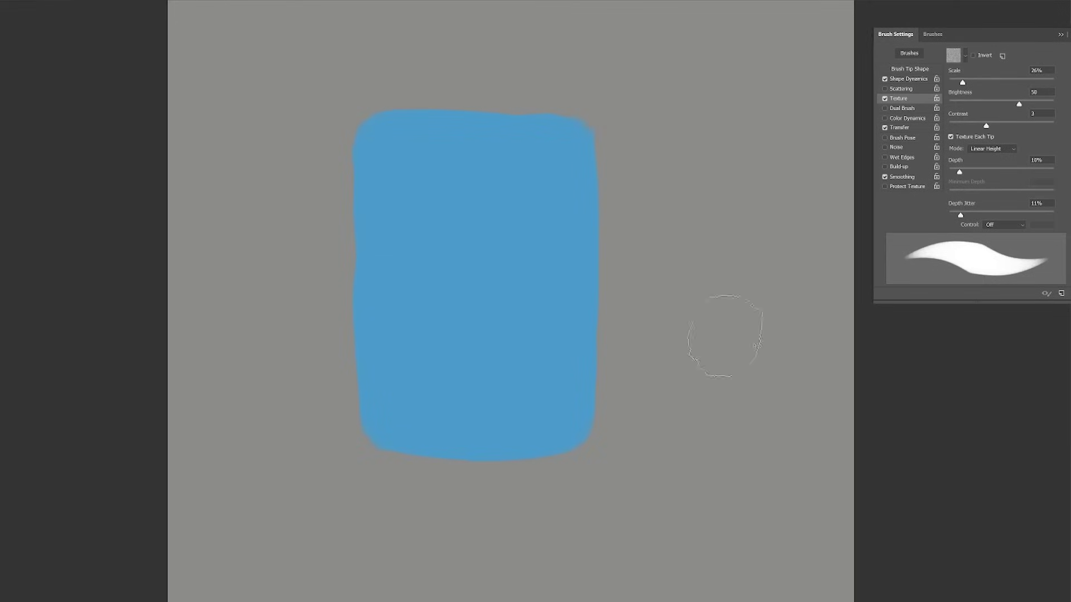
- Resize the brush and paint subtle tonal variations over the blue panel, using a blue sampled from its lower part
{"action": "right_click", "coordinate": [566, 341]}
{"action": "left_click_drag", "start_coordinate": [653, 367], "coordinate": [675, 367]}
{"action": "mouse_move", "coordinate": [530, 167]}
{"action": "left_mouse_down"}
{"action": "mouse_move", "coordinate": [408, 455]}
{"action": "mouse_move", "coordinate": [528, 137]}
{"action": "mouse_move", "coordinate": [474, 251]}
{"action": "left_mouse_up"}
{"action": "left_click", "coordinate": [413, 368], "text": "alt"}
{"action": "left_click_drag", "start_coordinate": [414, 312], "coordinate": [432, 222]}
- Shift the blue's hue and blend the new shade into the lower and left areas of the panel
{"action": "right_click", "coordinate": [594, 267]}
{"action": "left_click_drag", "start_coordinate": [580, 340], "coordinate": [531, 383]}
{"action": "key", "text": "n"}
{"action": "left_click", "coordinate": [825, 271]}
{"action": "key", "text": "Return"}
{"action": "left_click_drag", "start_coordinate": [372, 307], "coordinate": [388, 297]}
- Pick a pale blue and paint a large billowing cloud over the right half of the blue panel
{"action": "key", "text": "n"}
{"action": "left_click_drag", "start_coordinate": [765, 228], "coordinate": [711, 214]}
{"action": "key", "text": "Return"}
{"action": "mouse_move", "coordinate": [490, 343]}
{"action": "left_mouse_down"}
{"action": "mouse_move", "coordinate": [521, 244]}
{"action": "mouse_move", "coordinate": [549, 295]}
{"action": "mouse_move", "coordinate": [475, 352]}
{"action": "mouse_move", "coordinate": [507, 355]}
{"action": "left_mouse_up"}
{"action": "left_click_drag", "start_coordinate": [366, 132], "coordinate": [475, 173]}
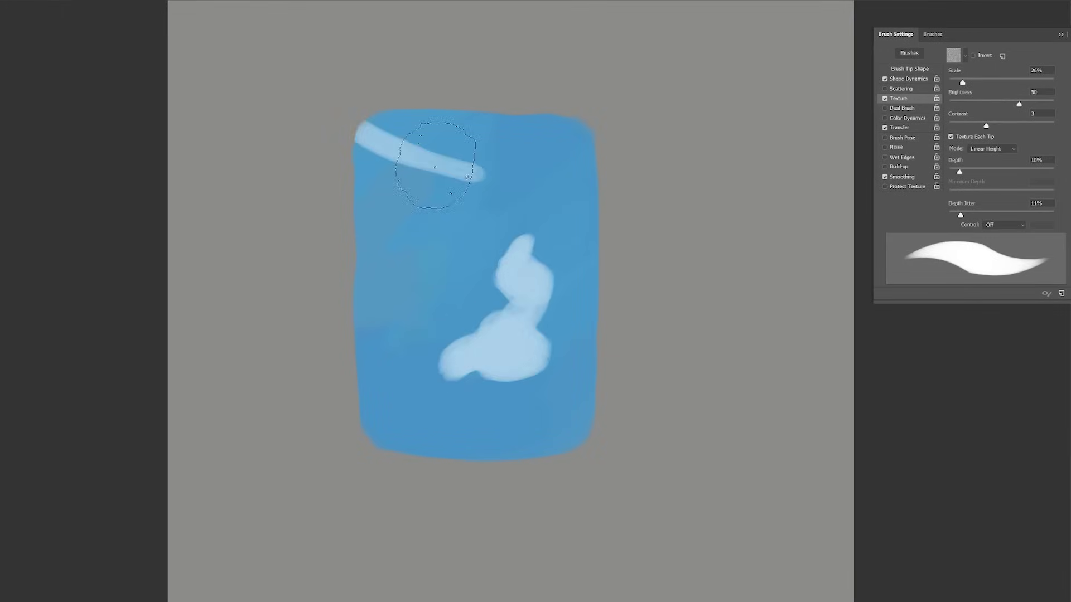
{"action": "key", "text": "ctrl+z"}
{"action": "mouse_move", "coordinate": [516, 268]}
{"action": "left_mouse_down"}
{"action": "mouse_move", "coordinate": [545, 216]}
{"action": "mouse_move", "coordinate": [550, 263]}
{"action": "mouse_move", "coordinate": [554, 184]}
{"action": "mouse_move", "coordinate": [530, 239]}
{"action": "mouse_move", "coordinate": [537, 227]}
{"action": "mouse_move", "coordinate": [599, 280]}
{"action": "left_mouse_up"}
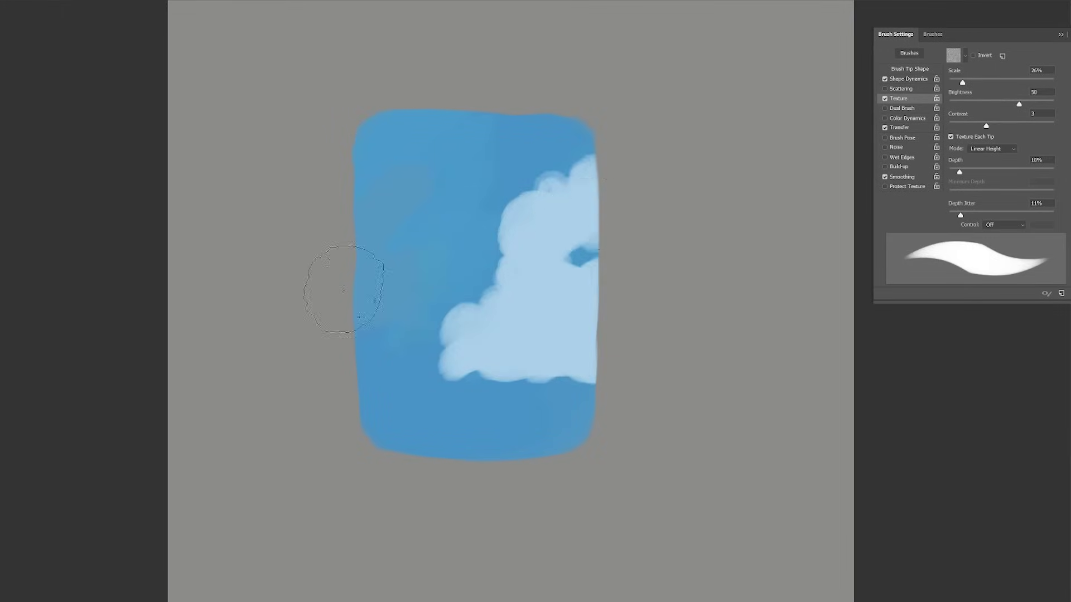
- Paint a second pale cloud along the panel's left edge and refine the right cloud's outline with a smaller brush
{"action": "mouse_move", "coordinate": [344, 290]}
{"action": "left_mouse_down"}
{"action": "mouse_move", "coordinate": [368, 346]}
{"action": "mouse_move", "coordinate": [454, 346]}
{"action": "mouse_move", "coordinate": [339, 362]}
{"action": "left_mouse_up"}
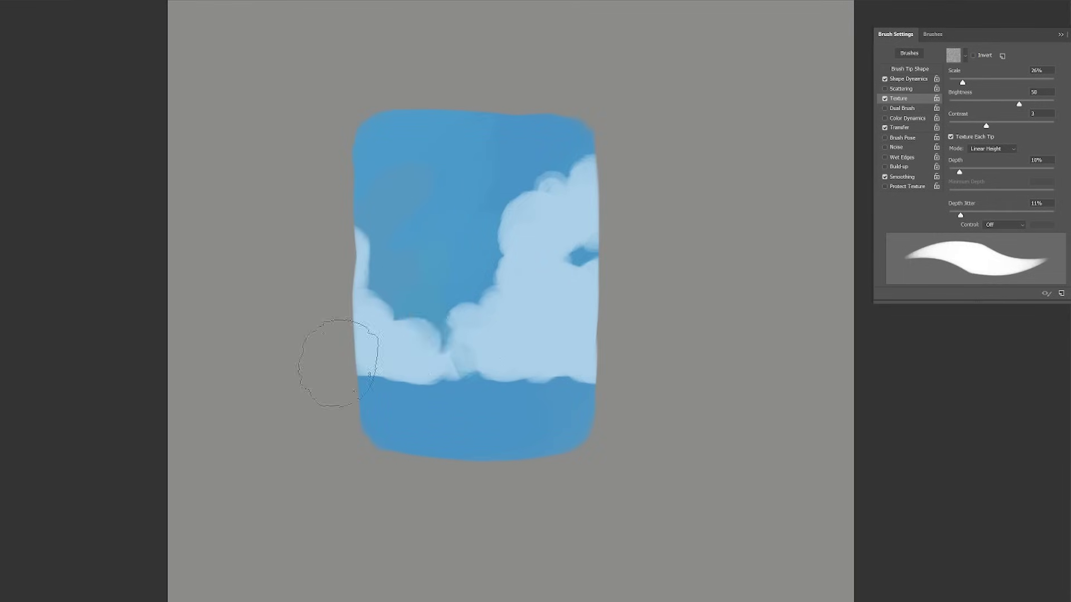
{"action": "right_click", "coordinate": [407, 276]}
{"action": "mouse_move", "coordinate": [513, 204]}
{"action": "left_mouse_down"}
{"action": "mouse_move", "coordinate": [503, 272]}
{"action": "mouse_move", "coordinate": [456, 325]}
{"action": "left_mouse_up"}
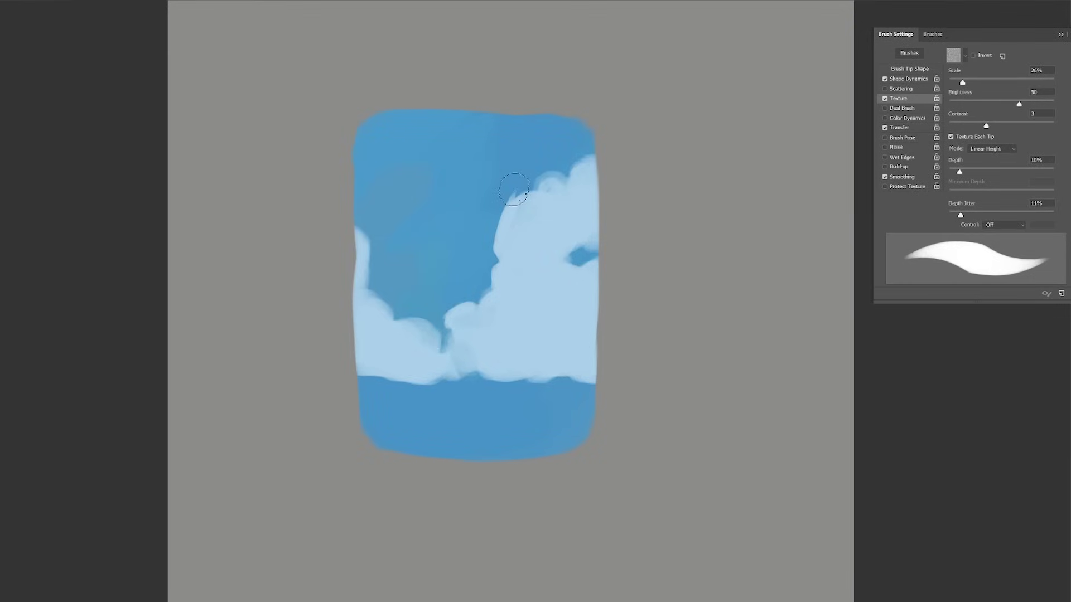
{"action": "mouse_move", "coordinate": [514, 190]}
{"action": "left_mouse_down"}
{"action": "mouse_move", "coordinate": [543, 185]}
{"action": "mouse_move", "coordinate": [580, 167]}
{"action": "left_mouse_up"}
- Mix a medium green foreground color, trying one sloping stroke below the clouds and undoing it before adjusting the hue
{"action": "key", "text": "n"}
{"action": "left_click", "coordinate": [828, 296]}
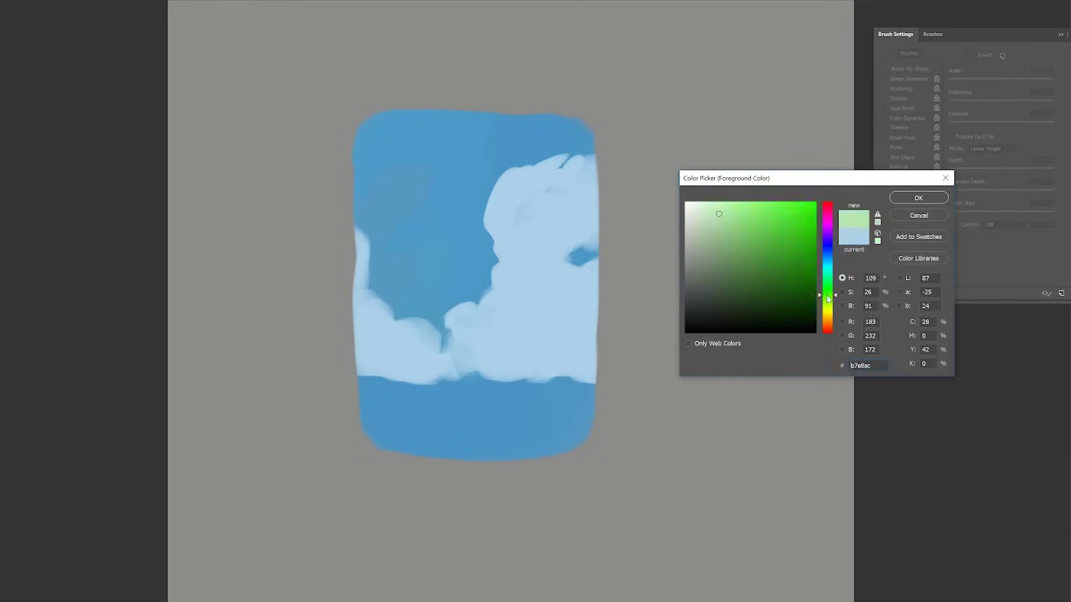
{"action": "left_click_drag", "start_coordinate": [827, 296], "coordinate": [827, 303]}
{"action": "left_click", "coordinate": [760, 236]}
{"action": "left_click", "coordinate": [828, 298]}
{"action": "left_click", "coordinate": [758, 239]}
{"action": "key", "text": "Return"}
{"action": "left_click_drag", "start_coordinate": [355, 361], "coordinate": [518, 415]}
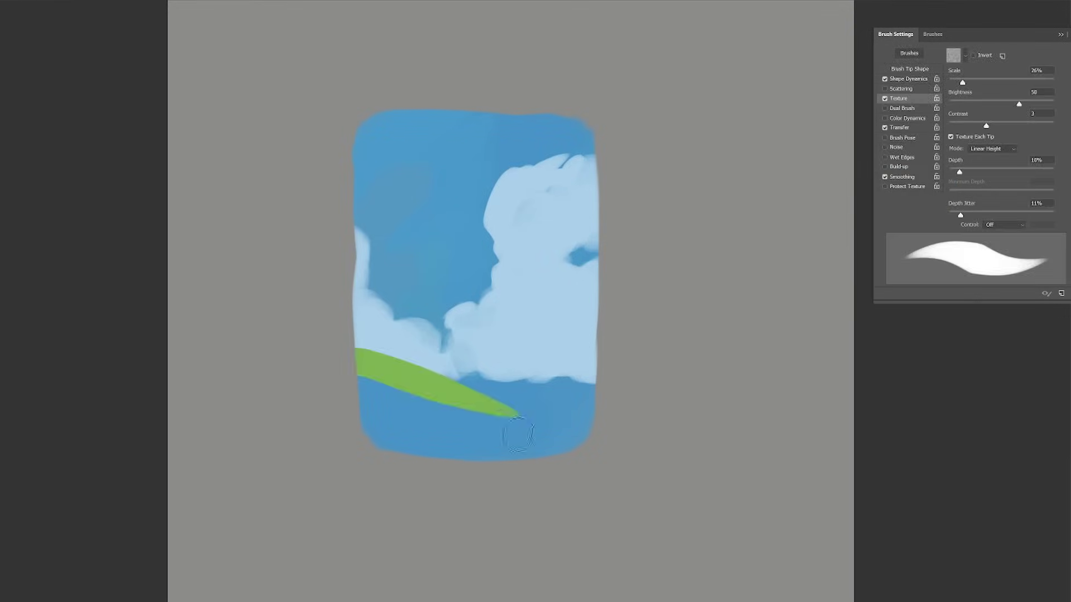
{"action": "key", "text": "ctrl+z"}
{"action": "key", "text": "n"}
{"action": "left_click", "coordinate": [828, 294]}
{"action": "key", "text": "Return"}
- Paint green hills below the clouds, with tapering bands running towards the panel's lower right
{"action": "left_click_drag", "start_coordinate": [354, 360], "coordinate": [459, 390]}
{"action": "left_click_drag", "start_coordinate": [359, 383], "coordinate": [458, 399]}
{"action": "mouse_move", "coordinate": [454, 386]}
{"action": "left_mouse_down"}
{"action": "mouse_move", "coordinate": [540, 392]}
{"action": "mouse_move", "coordinate": [483, 373]}
{"action": "mouse_move", "coordinate": [574, 400]}
{"action": "left_mouse_up"}
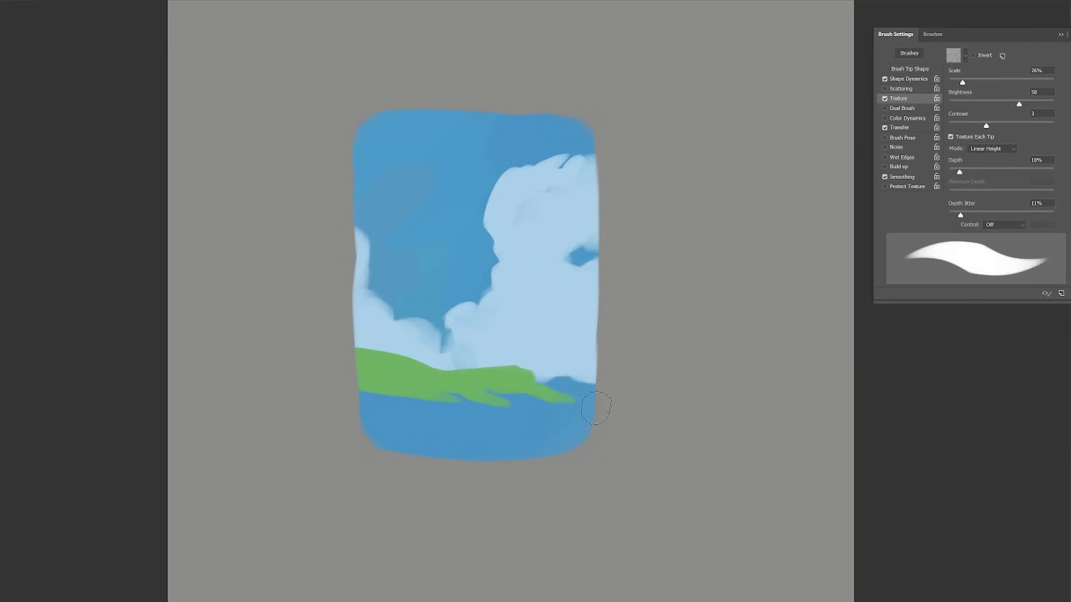
{"action": "left_click_drag", "start_coordinate": [447, 406], "coordinate": [569, 436]}
- Set the foreground color to dark green 1e4a3b and paint dark foreground foliage along the panel's bottom and sides
{"action": "key", "text": "n"}
{"action": "left_click", "coordinate": [828, 276]}
{"action": "left_click_drag", "start_coordinate": [762, 273], "coordinate": [763, 294]}
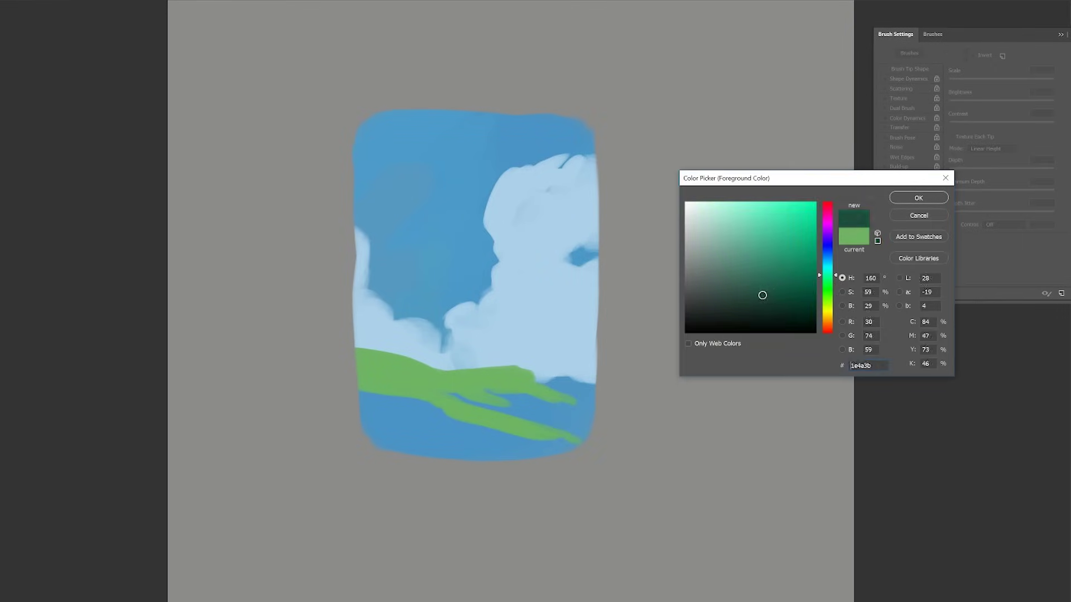
{"action": "key", "text": "Return"}
{"action": "mouse_move", "coordinate": [365, 380]}
{"action": "left_mouse_down"}
{"action": "mouse_move", "coordinate": [358, 425]}
{"action": "mouse_move", "coordinate": [562, 473]}
{"action": "mouse_move", "coordinate": [568, 446]}
{"action": "mouse_move", "coordinate": [528, 428]}
{"action": "mouse_move", "coordinate": [603, 364]}
{"action": "mouse_move", "coordinate": [353, 366]}
{"action": "left_mouse_up"}
- Mix a mid green from the sampled hill color and paint shaded bands across the right side of the hills
{"action": "left_click", "coordinate": [522, 403], "text": "alt"}
{"action": "mouse_move", "coordinate": [491, 407]}
{"action": "left_mouse_down"}
{"action": "mouse_move", "coordinate": [524, 407]}
{"action": "mouse_move", "coordinate": [463, 391]}
{"action": "mouse_move", "coordinate": [560, 404]}
{"action": "left_mouse_up"}
{"action": "key", "text": "n"}
{"action": "left_click", "coordinate": [743, 269]}
{"action": "key", "text": "Return"}
{"action": "mouse_move", "coordinate": [494, 404]}
{"action": "left_mouse_down"}
{"action": "mouse_move", "coordinate": [552, 413]}
{"action": "mouse_move", "coordinate": [583, 399]}
{"action": "left_mouse_up"}
{"action": "left_click_drag", "start_coordinate": [450, 393], "coordinate": [507, 419]}
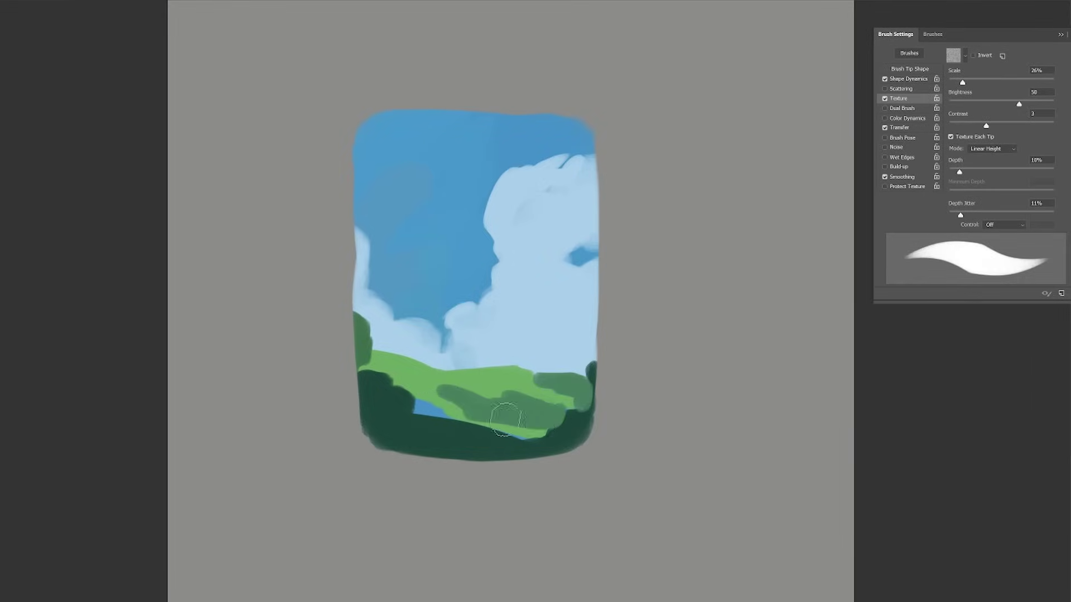
- Cover the remaining blue gaps on the hillside and rework the hills with the sampled light green
{"action": "left_click_drag", "start_coordinate": [418, 406], "coordinate": [530, 430]}
{"action": "left_click", "coordinate": [429, 381], "text": "alt"}
{"action": "mouse_move", "coordinate": [446, 399]}
{"action": "left_mouse_down"}
{"action": "mouse_move", "coordinate": [510, 423]}
{"action": "mouse_move", "coordinate": [569, 393]}
{"action": "left_mouse_up"}
{"action": "left_click_drag", "start_coordinate": [519, 435], "coordinate": [536, 434]}
- Sample the dark green and extend the foreground foliage with rounded bushes on both sides of the panel
{"action": "left_click", "coordinate": [564, 430], "text": "alt"}
{"action": "left_click_drag", "start_coordinate": [418, 419], "coordinate": [497, 450]}
{"action": "mouse_move", "coordinate": [382, 385]}
{"action": "left_mouse_down"}
{"action": "mouse_move", "coordinate": [371, 375]}
{"action": "mouse_move", "coordinate": [395, 384]}
{"action": "left_mouse_up"}
{"action": "left_click_drag", "start_coordinate": [596, 379], "coordinate": [595, 356]}
- Darken the sampled cloud blue and paint shadow areas over the lower half of the right cloud
{"action": "left_click", "coordinate": [514, 279], "text": "alt"}
{"action": "key", "text": "n"}
{"action": "left_click", "coordinate": [725, 225]}
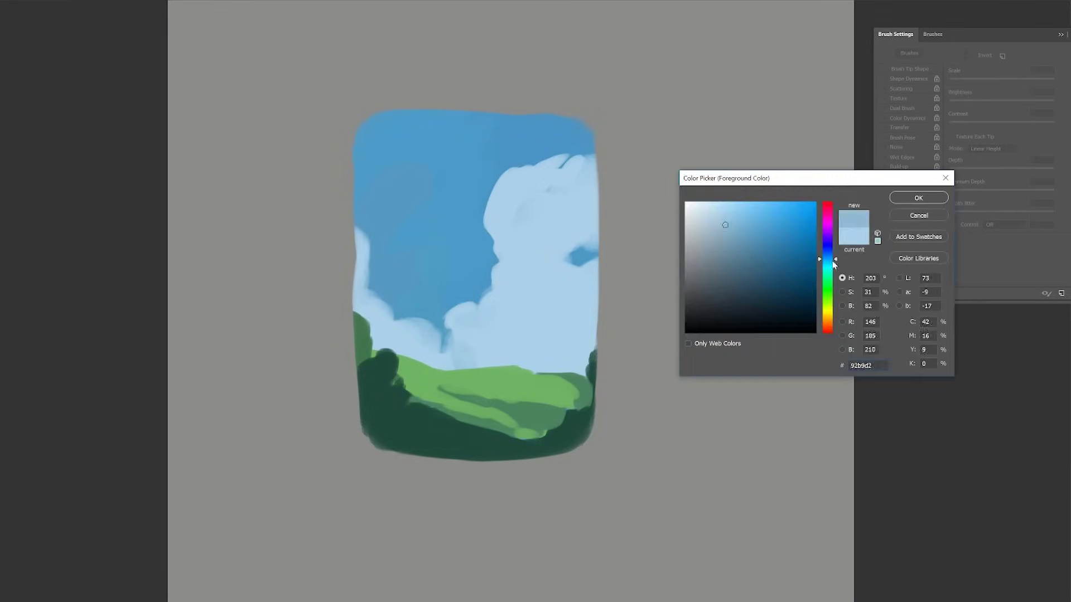
{"action": "key", "text": "Return"}
{"action": "mouse_move", "coordinate": [592, 195]}
{"action": "left_mouse_down"}
{"action": "mouse_move", "coordinate": [544, 226]}
{"action": "mouse_move", "coordinate": [556, 213]}
{"action": "mouse_move", "coordinate": [538, 304]}
{"action": "mouse_move", "coordinate": [579, 311]}
{"action": "mouse_move", "coordinate": [552, 353]}
{"action": "mouse_move", "coordinate": [585, 334]}
{"action": "left_mouse_up"}
{"action": "left_click", "coordinate": [564, 219], "text": "alt"}
{"action": "left_click", "coordinate": [526, 281], "text": "alt"}
{"action": "left_click_drag", "start_coordinate": [533, 282], "coordinate": [568, 284]}
- Soften the right cloud's shadows with a larger brush and sampled tones, and work on the cloud's top edge
{"action": "key", "text": "]"}
{"action": "key", "text": "]"}
{"action": "key", "text": "]"}
{"action": "left_click", "coordinate": [554, 226], "text": "alt"}
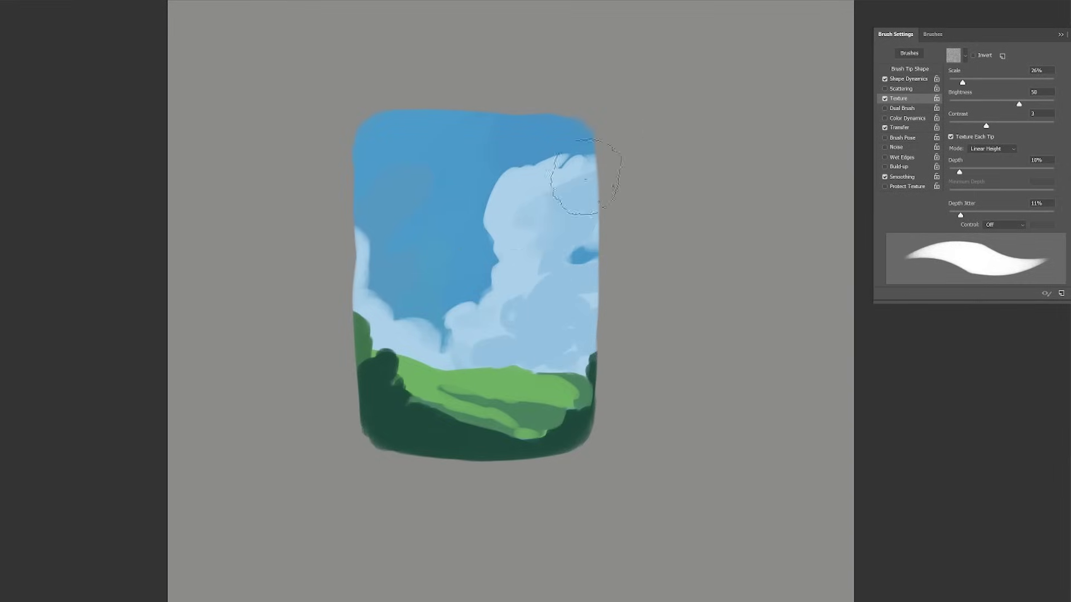
{"action": "left_click_drag", "start_coordinate": [578, 192], "coordinate": [559, 352]}
{"action": "left_click", "coordinate": [530, 205], "text": "alt"}
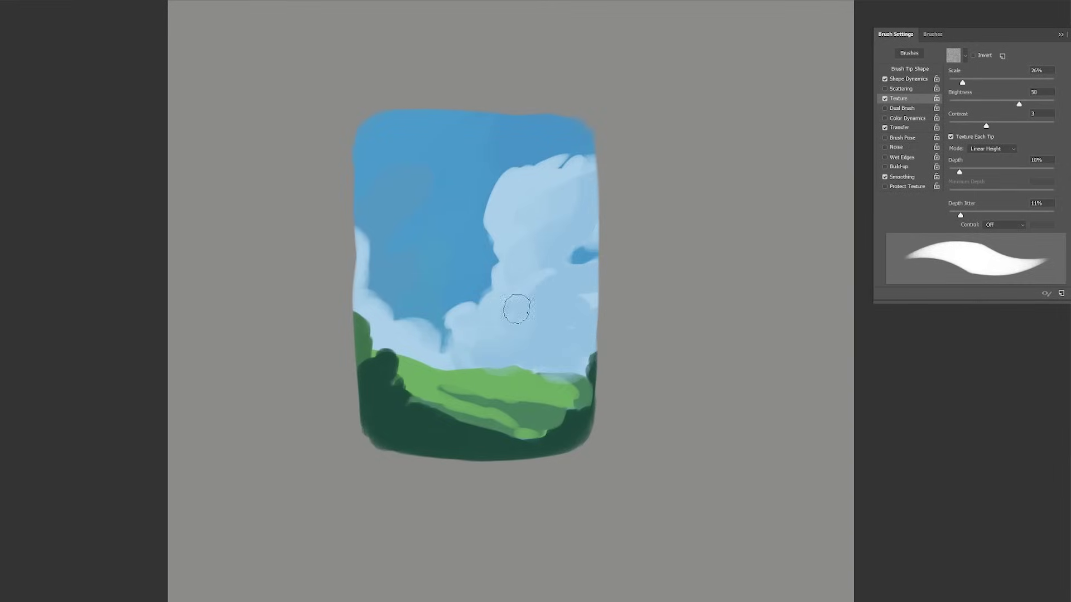
{"action": "mouse_move", "coordinate": [555, 165]}
{"action": "left_mouse_down"}
{"action": "mouse_move", "coordinate": [577, 142]}
{"action": "mouse_move", "coordinate": [578, 162]}
{"action": "left_mouse_up"}
{"action": "key", "text": "n"}
{"action": "left_click", "coordinate": [828, 307]}
{"action": "key", "text": "Return"}
{"action": "left_click_drag", "start_coordinate": [521, 223], "coordinate": [567, 238]}
{"action": "key", "text": "ctrl+z"}
- Pick the shadow blue from the right cloud and paint a shaded puff at the base of the left cloud
{"action": "key", "text": "n"}
{"action": "left_click", "coordinate": [515, 308]}
{"action": "key", "text": "Return"}
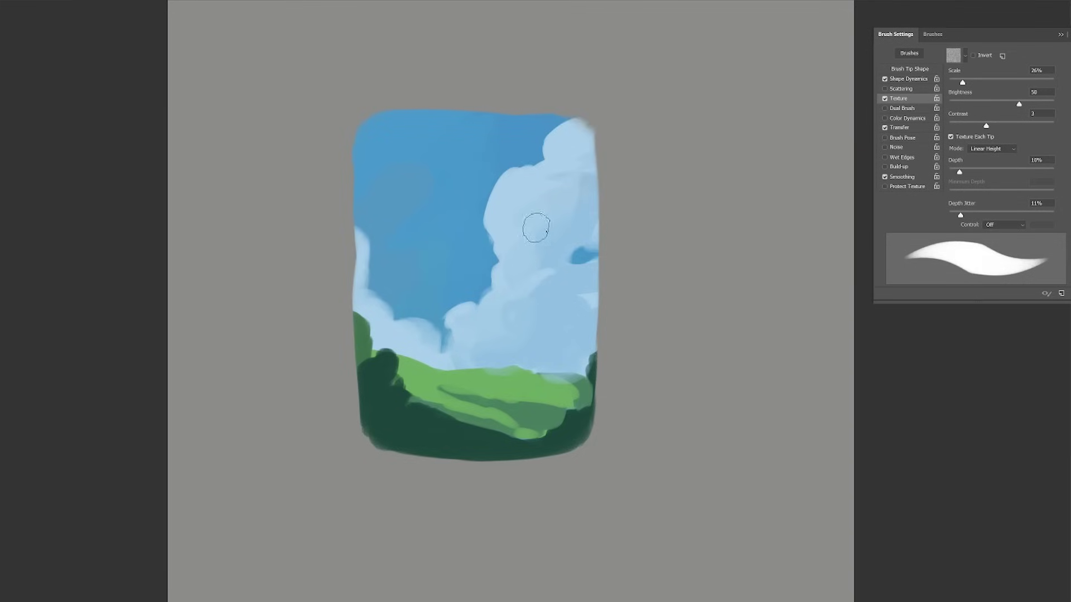
{"action": "left_click_drag", "start_coordinate": [384, 341], "coordinate": [396, 351]}
- Pick a very light blue and paint highlights along the right cloud's upper-left rim and inner folds
{"action": "key", "text": "n"}
{"action": "left_click", "coordinate": [705, 209]}
{"action": "key", "text": "Return"}
{"action": "left_click_drag", "start_coordinate": [527, 172], "coordinate": [496, 204]}
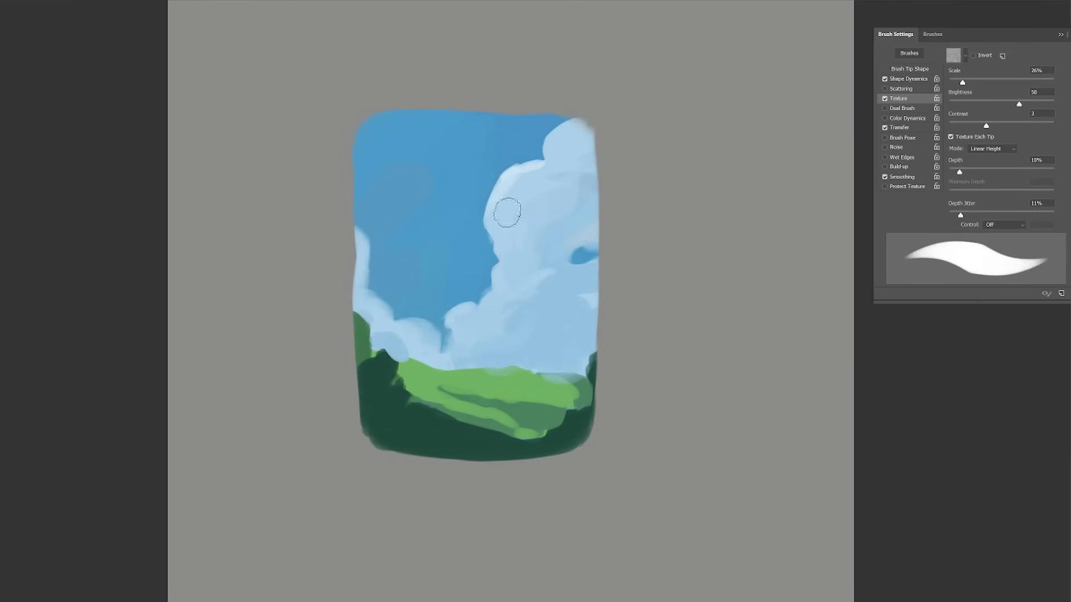
{"action": "mouse_move", "coordinate": [527, 282]}
{"action": "left_mouse_down"}
{"action": "mouse_move", "coordinate": [484, 310]}
{"action": "mouse_move", "coordinate": [533, 274]}
{"action": "left_mouse_up"}
{"action": "left_click_drag", "start_coordinate": [513, 251], "coordinate": [530, 245]}
{"action": "left_click_drag", "start_coordinate": [527, 181], "coordinate": [543, 174]}
- Add light highlights to the right cloud's top, its lower-left puffs and the edge beside the small blue gap
{"action": "left_click_drag", "start_coordinate": [560, 136], "coordinate": [552, 157]}
{"action": "left_click", "coordinate": [583, 143]}
{"action": "left_click", "coordinate": [482, 333]}
{"action": "left_click_drag", "start_coordinate": [457, 312], "coordinate": [485, 296]}
{"action": "mouse_move", "coordinate": [492, 256]}
{"action": "left_mouse_down"}
{"action": "mouse_move", "coordinate": [490, 223]}
{"action": "mouse_move", "coordinate": [516, 245]}
{"action": "left_mouse_up"}
{"action": "left_click_drag", "start_coordinate": [586, 252], "coordinate": [596, 246]}
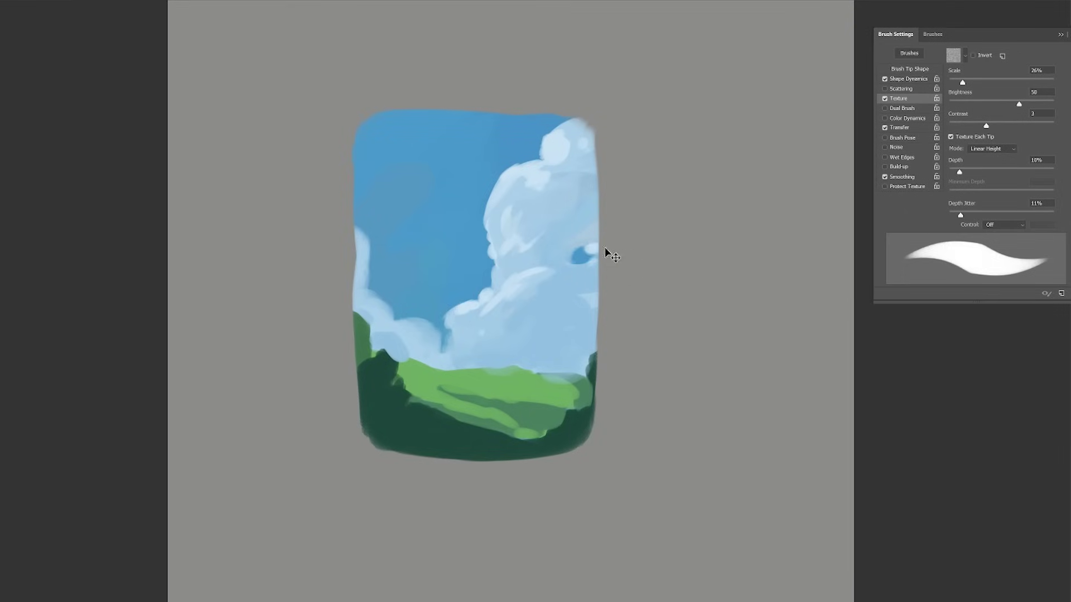
- Pick a slightly darker blue and paint shadow shapes in the right cloud's lower corner and central fold
{"action": "key", "text": "n"}
{"action": "left_click", "coordinate": [728, 222]}
{"action": "key", "text": "Return"}
{"action": "left_click_drag", "start_coordinate": [582, 305], "coordinate": [574, 357]}
{"action": "left_click_drag", "start_coordinate": [552, 276], "coordinate": [524, 290]}
- Reshape the right cloud's top and upper-left rim, and paint a light peak on the left cloud
{"action": "left_click_drag", "start_coordinate": [577, 152], "coordinate": [549, 134]}
{"action": "key", "text": "bracketleft"}
{"action": "key", "text": "bracketright"}
{"action": "key", "text": "bracketright"}
{"action": "mouse_move", "coordinate": [509, 170]}
{"action": "left_mouse_down"}
{"action": "mouse_move", "coordinate": [491, 201]}
{"action": "mouse_move", "coordinate": [497, 189]}
{"action": "left_mouse_up"}
{"action": "left_click_drag", "start_coordinate": [369, 223], "coordinate": [362, 278]}
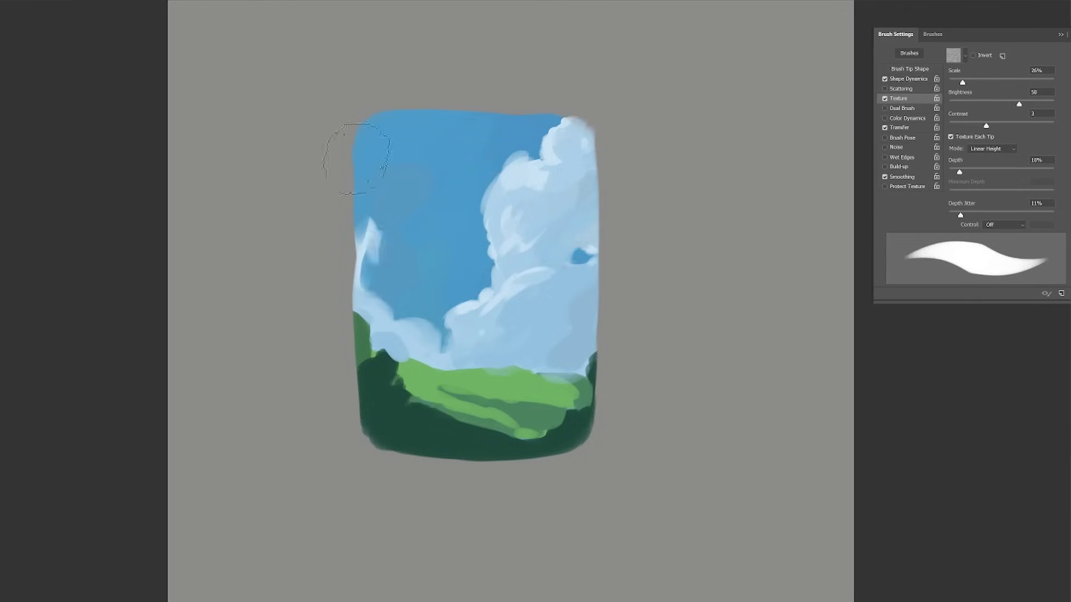
- Undo the last left-cloud stroke and brush wispy streaks off the right cloud's left rim, undoing the latest change
{"action": "key", "text": "ctrl+z"}
{"action": "mouse_move", "coordinate": [522, 165]}
{"action": "left_mouse_down"}
{"action": "mouse_move", "coordinate": [485, 224]}
{"action": "mouse_move", "coordinate": [481, 187]}
{"action": "mouse_move", "coordinate": [527, 123]}
{"action": "mouse_move", "coordinate": [486, 229]}
{"action": "left_mouse_up"}
{"action": "key", "text": "bracketleft"}
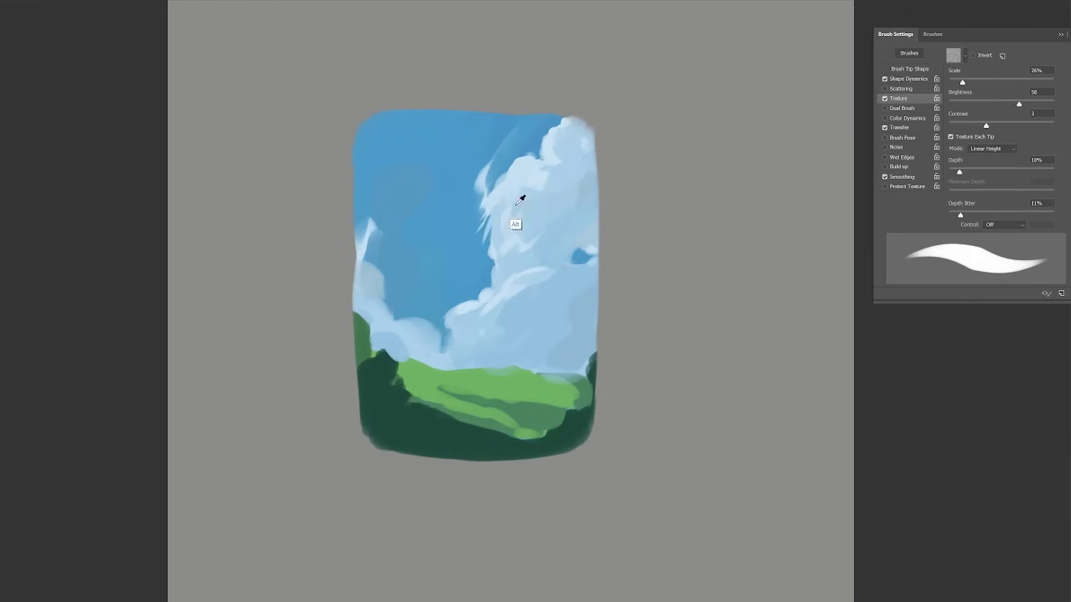
{"action": "left_click", "coordinate": [516, 206], "text": "alt"}
{"action": "key", "text": "ctrl+z"}
- Broaden the right cloud's top and paint curved highlights inside it with a sampled light tone
{"action": "left_click_drag", "start_coordinate": [560, 119], "coordinate": [553, 146]}
{"action": "key", "text": "bracketright"}
{"action": "left_click", "coordinate": [564, 144], "text": "alt"}
{"action": "left_click_drag", "start_coordinate": [567, 211], "coordinate": [541, 246]}
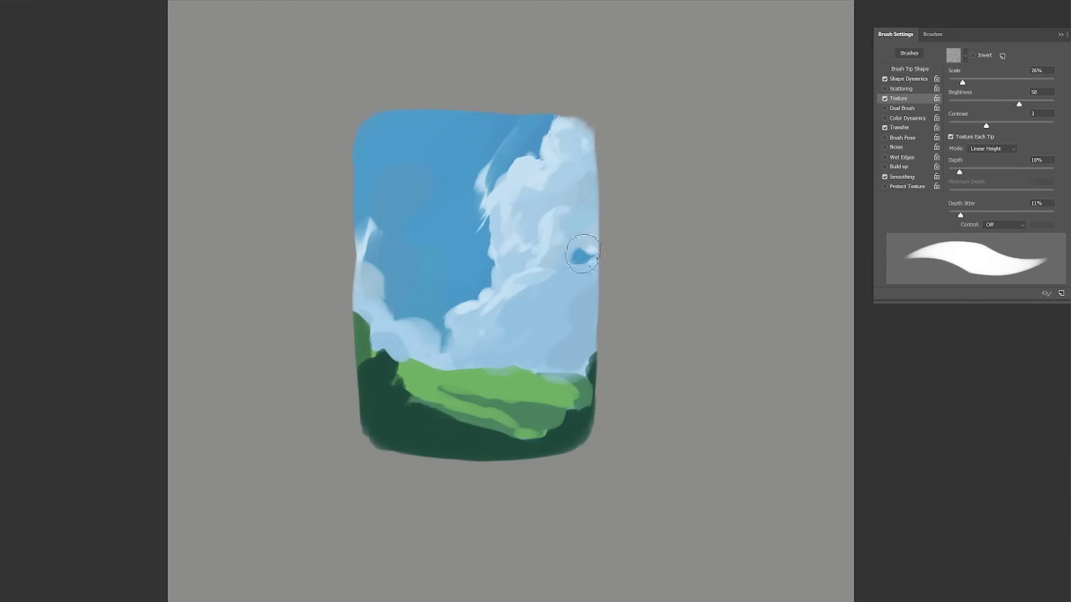
- Paint a bright sweeping cloud streak above the hills and touch up the cloud's middle and the hill line
{"action": "left_click_drag", "start_coordinate": [580, 322], "coordinate": [469, 347]}
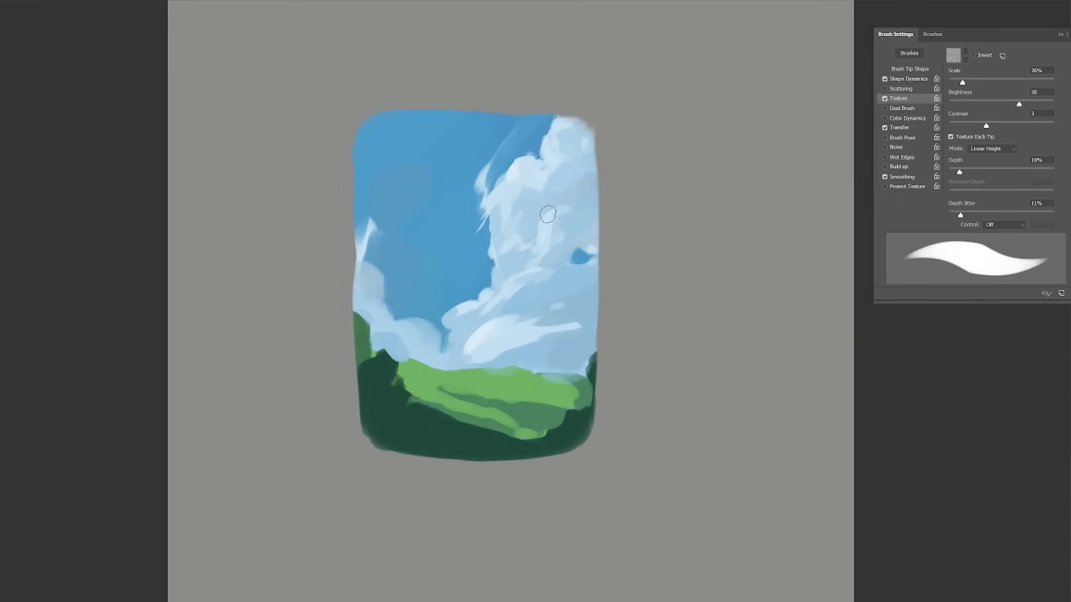
{"action": "left_click_drag", "start_coordinate": [548, 215], "coordinate": [517, 296]}
{"action": "mouse_move", "coordinate": [491, 369]}
{"action": "left_mouse_down"}
{"action": "mouse_move", "coordinate": [531, 366]}
{"action": "mouse_move", "coordinate": [456, 365]}
{"action": "left_mouse_up"}
{"action": "key", "text": "v"}
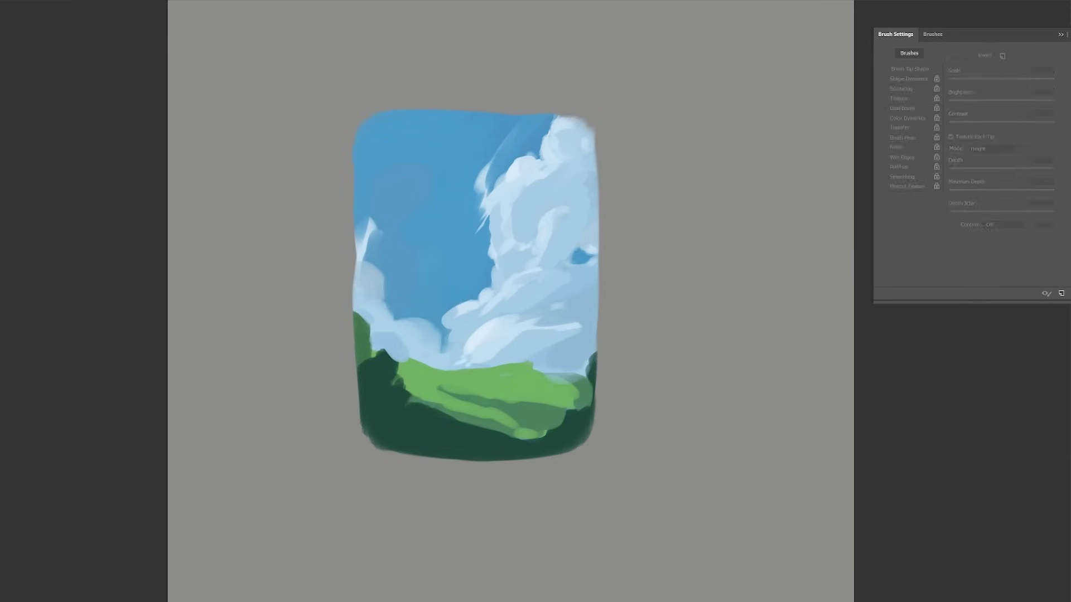
- Soften the sky between the clouds and add small light puffs to the left cloud with a smaller brush
{"action": "left_click_drag", "start_coordinate": [458, 297], "coordinate": [383, 335]}
{"action": "key", "text": "["}
{"action": "key", "text": "["}
{"action": "key", "text": "["}
{"action": "left_click", "coordinate": [367, 267]}
{"action": "left_click_drag", "start_coordinate": [379, 270], "coordinate": [371, 301]}
{"action": "left_click", "coordinate": [434, 355]}
{"action": "right_click", "coordinate": [430, 353]}
{"action": "key", "text": "["}
{"action": "key", "text": "["}
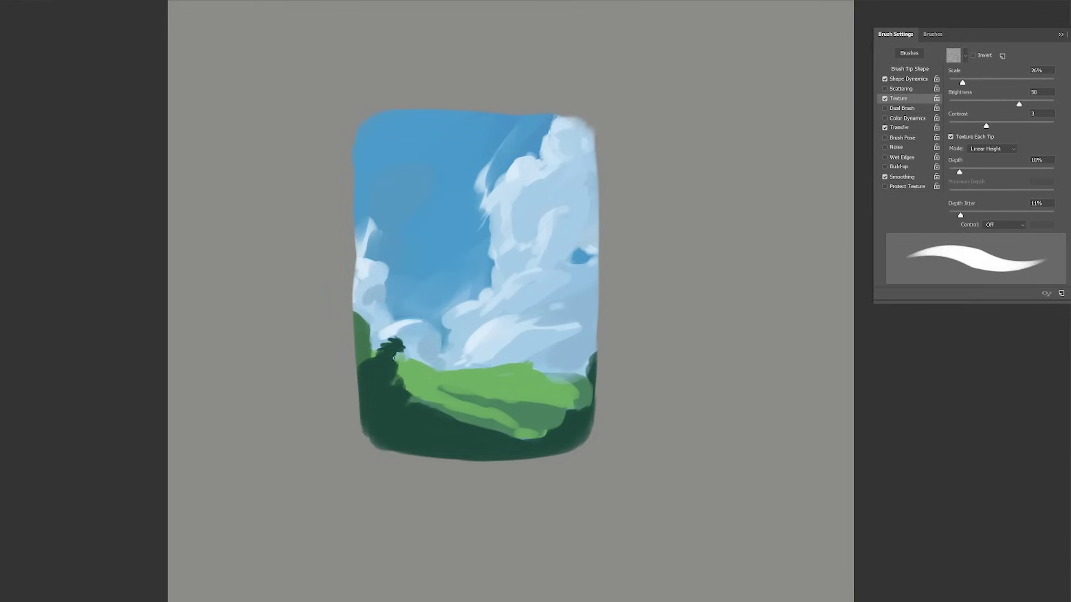
- Build up the dark foliage at the left with small and larger strokes, and raise the bush at the right edge
{"action": "mouse_move", "coordinate": [380, 352]}
{"action": "left_mouse_down"}
{"action": "mouse_move", "coordinate": [406, 369]}
{"action": "mouse_move", "coordinate": [395, 343]}
{"action": "left_mouse_up"}
{"action": "key", "text": "]"}
{"action": "key", "text": "]"}
{"action": "key", "text": "]"}
{"action": "left_click_drag", "start_coordinate": [407, 360], "coordinate": [399, 381]}
{"action": "left_click_drag", "start_coordinate": [592, 393], "coordinate": [592, 345]}
{"action": "key", "text": "n"}
{"action": "left_click", "coordinate": [694, 273]}
{"action": "key", "text": "Return"}
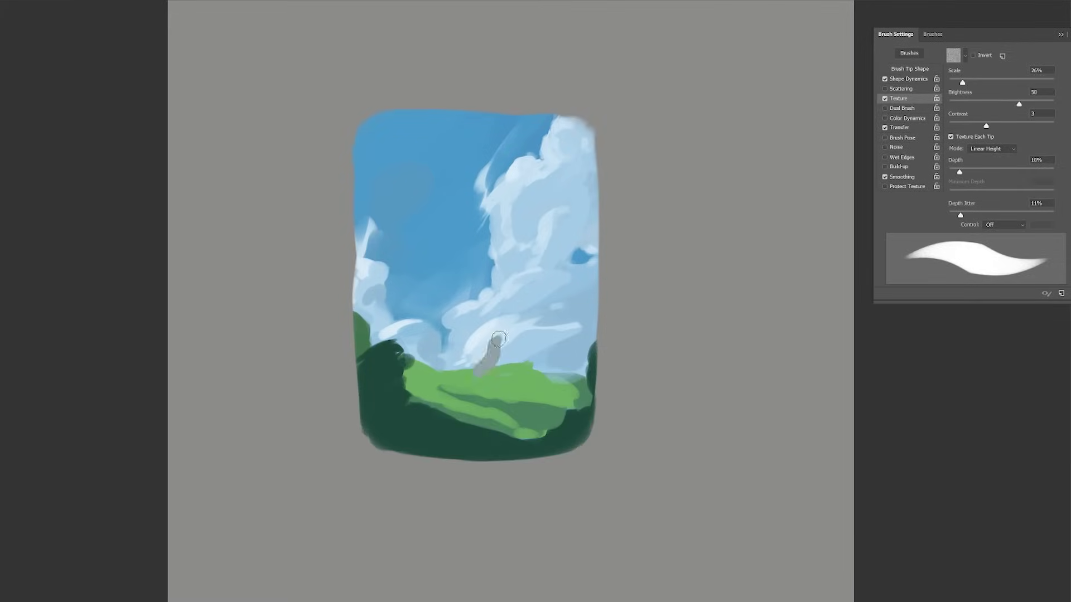
{"action": "left_click_drag", "start_coordinate": [497, 368], "coordinate": [539, 365]}
{"action": "key", "text": "ctrl+z"}
- Sample the hill green, pick a lighter tone and paint bright highlights across the upper hillside
{"action": "left_click", "coordinate": [502, 377], "text": "alt"}
{"action": "key", "text": "n"}
{"action": "key", "text": "Return"}
{"action": "mouse_move", "coordinate": [457, 371]}
{"action": "left_mouse_down"}
{"action": "mouse_move", "coordinate": [485, 362]}
{"action": "mouse_move", "coordinate": [550, 384]}
{"action": "mouse_move", "coordinate": [513, 383]}
{"action": "mouse_move", "coordinate": [481, 364]}
{"action": "mouse_move", "coordinate": [521, 356]}
{"action": "mouse_move", "coordinate": [530, 389]}
{"action": "mouse_move", "coordinate": [496, 385]}
{"action": "left_mouse_up"}
- Choose a muted grey tone and add small stony patches on the hill's ridge below the right cloud
{"action": "key", "text": "n"}
{"action": "left_click", "coordinate": [724, 243]}
{"action": "key", "text": "Return"}
{"action": "key", "text": "n"}
{"action": "key", "text": "Return"}
{"action": "key", "text": "b"}
{"action": "right_click", "coordinate": [540, 380]}
{"action": "right_click", "coordinate": [571, 388]}
{"action": "key", "text": "["}
{"action": "key", "text": "Return"}
- Adjust the hill crest and paint two thin grey-green curved arms rising from the ridge with a smaller brush
{"action": "key", "text": "bracketright"}
{"action": "key", "text": "bracketright"}
{"action": "key", "text": "bracketright"}
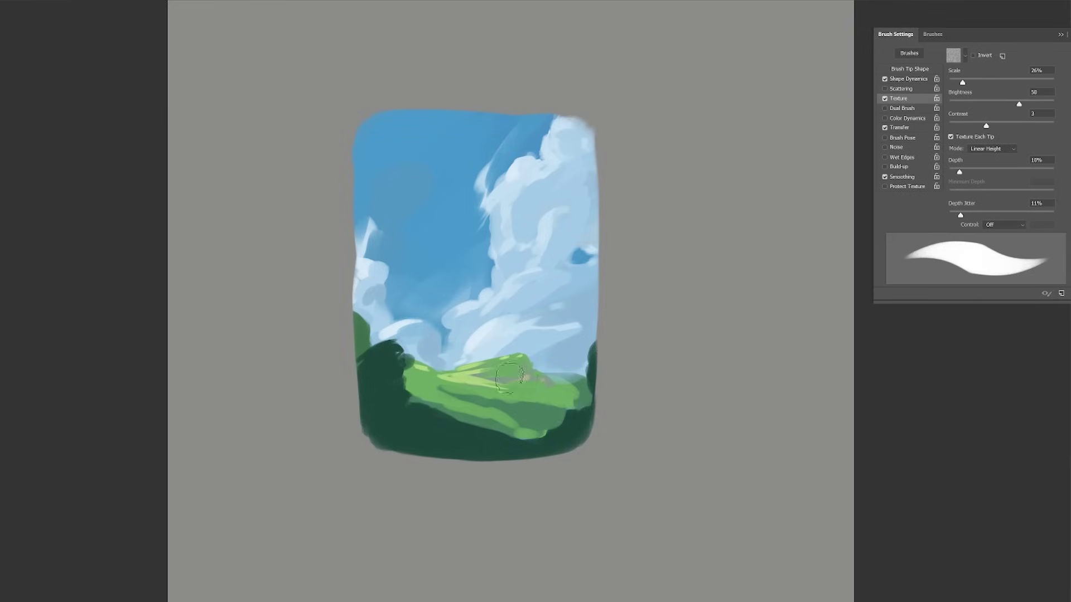
{"action": "left_click", "coordinate": [489, 372], "text": "alt"}
{"action": "right_click", "coordinate": [534, 355]}
{"action": "key", "text": "bracketleft"}
{"action": "key", "text": "bracketleft"}
{"action": "key", "text": "bracketleft"}
{"action": "mouse_move", "coordinate": [502, 357]}
{"action": "left_mouse_down"}
{"action": "mouse_move", "coordinate": [533, 366]}
{"action": "mouse_move", "coordinate": [548, 338]}
{"action": "mouse_move", "coordinate": [582, 372]}
{"action": "mouse_move", "coordinate": [528, 333]}
{"action": "left_mouse_up"}
{"action": "left_click", "coordinate": [503, 406], "text": "alt"}
{"action": "key", "text": "ctrl+z"}
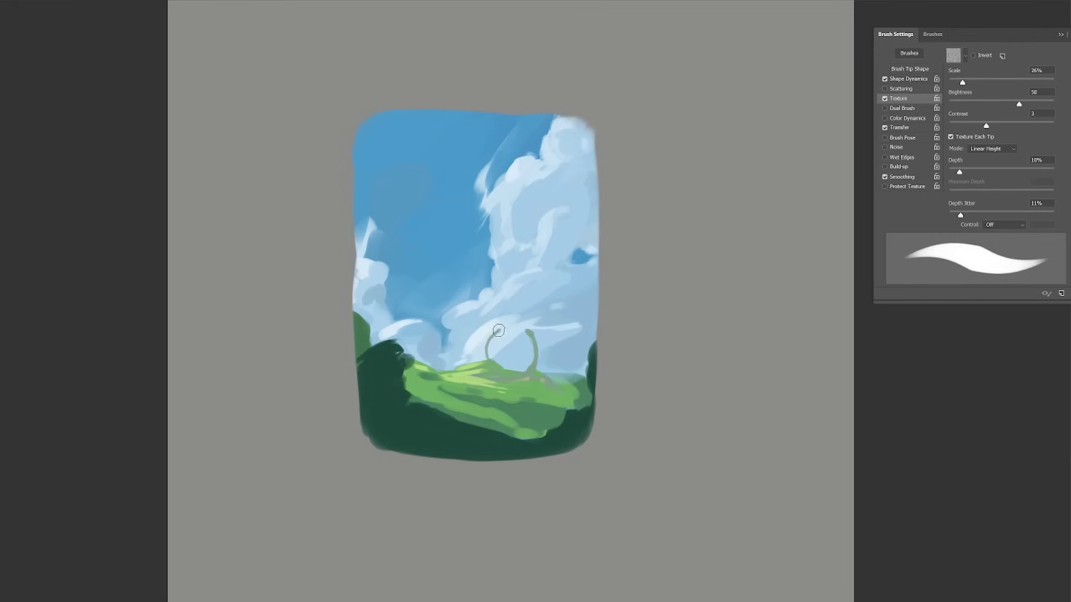
- Paint a light green streak on the lower hillside and thicken the left curved arm of the ring
{"action": "left_click_drag", "start_coordinate": [485, 411], "coordinate": [456, 405]}
{"action": "key", "text": "n"}
{"action": "left_click", "coordinate": [701, 260]}
{"action": "key", "text": "Return"}
{"action": "right_click", "coordinate": [560, 323]}
{"action": "left_click_drag", "start_coordinate": [622, 351], "coordinate": [610, 352]}
{"action": "left_click_drag", "start_coordinate": [501, 329], "coordinate": [489, 346]}
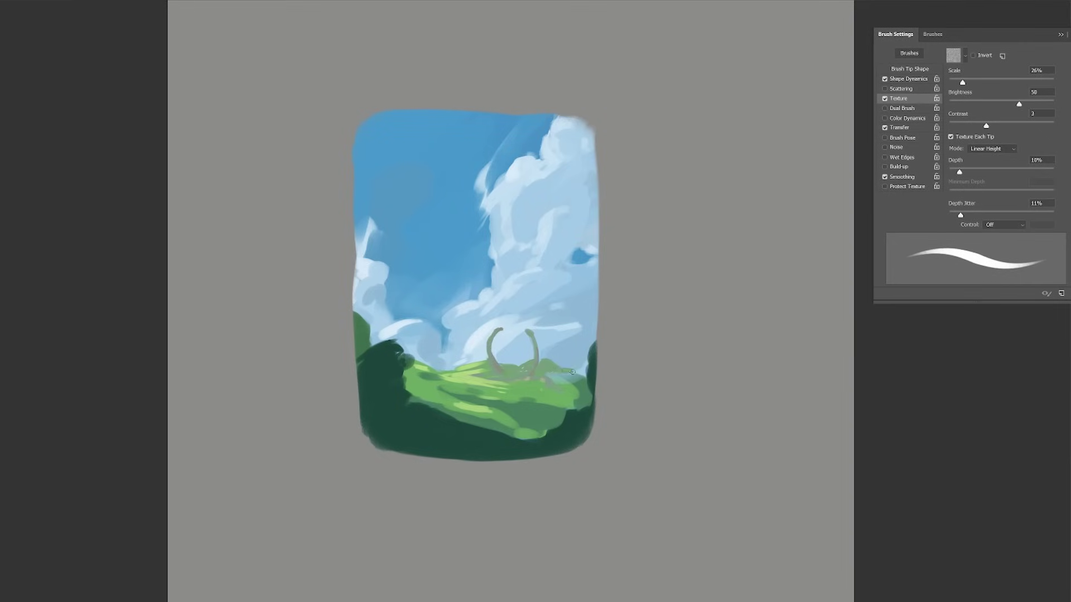
- Paint muted distant hills along the ridge's right side and shade the ring grey with pale rocks at its base
{"action": "left_click_drag", "start_coordinate": [541, 361], "coordinate": [586, 360]}
{"action": "mouse_move", "coordinate": [461, 367]}
{"action": "left_mouse_down"}
{"action": "mouse_move", "coordinate": [432, 365]}
{"action": "mouse_move", "coordinate": [443, 368]}
{"action": "left_mouse_up"}
{"action": "left_click", "coordinate": [473, 365], "text": "alt"}
{"action": "mouse_move", "coordinate": [501, 329]}
{"action": "left_mouse_down"}
{"action": "mouse_move", "coordinate": [492, 360]}
{"action": "mouse_move", "coordinate": [544, 369]}
{"action": "mouse_move", "coordinate": [530, 330]}
{"action": "mouse_move", "coordinate": [492, 352]}
{"action": "left_mouse_up"}
{"action": "key", "text": "n"}
{"action": "left_click", "coordinate": [696, 232]}
{"action": "key", "text": "Return"}
{"action": "key", "text": "n"}
{"action": "key", "text": "Return"}
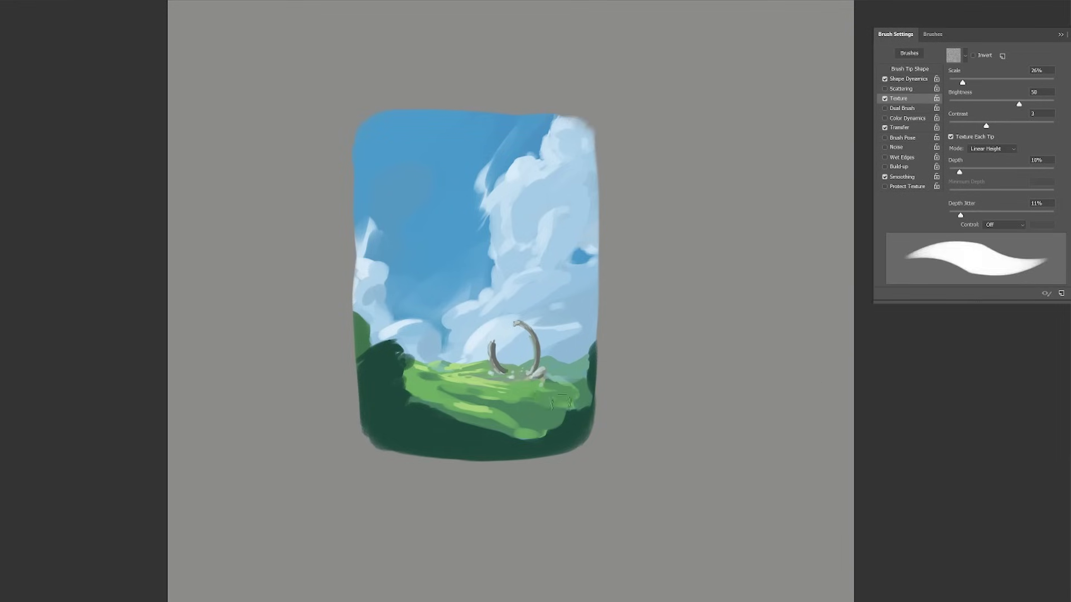
- Pick a new green and paint broad strokes over the middle and right hillside with a larger brush
{"action": "key", "text": "alt"}
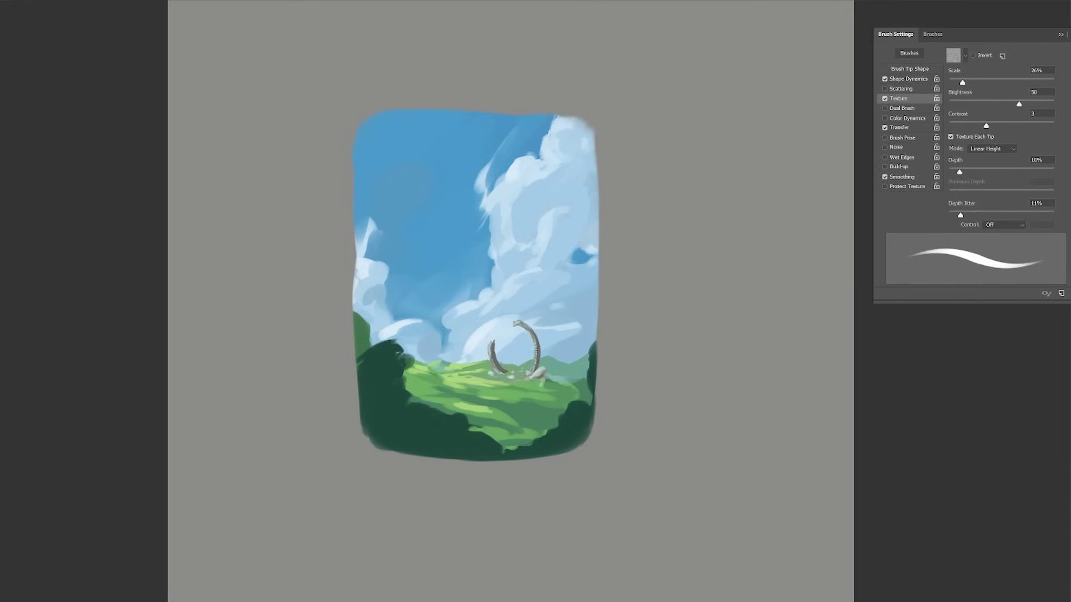
{"action": "key", "text": "n"}
{"action": "left_click", "coordinate": [724, 213]}
{"action": "key", "text": "Return"}
{"action": "key", "text": "]"}
{"action": "key", "text": "]"}
{"action": "key", "text": "]"}
{"action": "mouse_move", "coordinate": [543, 397]}
{"action": "left_mouse_down"}
{"action": "mouse_move", "coordinate": [424, 395]}
{"action": "mouse_move", "coordinate": [577, 390]}
{"action": "mouse_move", "coordinate": [545, 421]}
{"action": "left_mouse_up"}
{"action": "left_click", "coordinate": [529, 420], "text": "alt"}
{"action": "left_click_drag", "start_coordinate": [586, 390], "coordinate": [558, 418]}
- Add small dark tufts and grass strokes down the middle of the hillside with a smaller brush
{"action": "key", "text": "["}
{"action": "key", "text": "["}
{"action": "key", "text": "["}
{"action": "left_click_drag", "start_coordinate": [473, 402], "coordinate": [487, 401]}
{"action": "left_click", "coordinate": [449, 393]}
{"action": "mouse_move", "coordinate": [490, 398]}
{"action": "left_mouse_down"}
{"action": "mouse_move", "coordinate": [561, 399]}
{"action": "mouse_move", "coordinate": [505, 444]}
{"action": "left_mouse_up"}
{"action": "mouse_move", "coordinate": [491, 406]}
{"action": "left_mouse_down"}
{"action": "mouse_move", "coordinate": [542, 405]}
{"action": "mouse_move", "coordinate": [505, 417]}
{"action": "mouse_move", "coordinate": [549, 400]}
{"action": "mouse_move", "coordinate": [446, 393]}
{"action": "mouse_move", "coordinate": [532, 415]}
{"action": "mouse_move", "coordinate": [499, 424]}
{"action": "left_mouse_up"}
{"action": "key", "text": "]"}
{"action": "key", "text": "]"}
{"action": "right_click", "coordinate": [496, 392]}
{"action": "key", "text": "["}
{"action": "key", "text": "["}
{"action": "key", "text": "["}
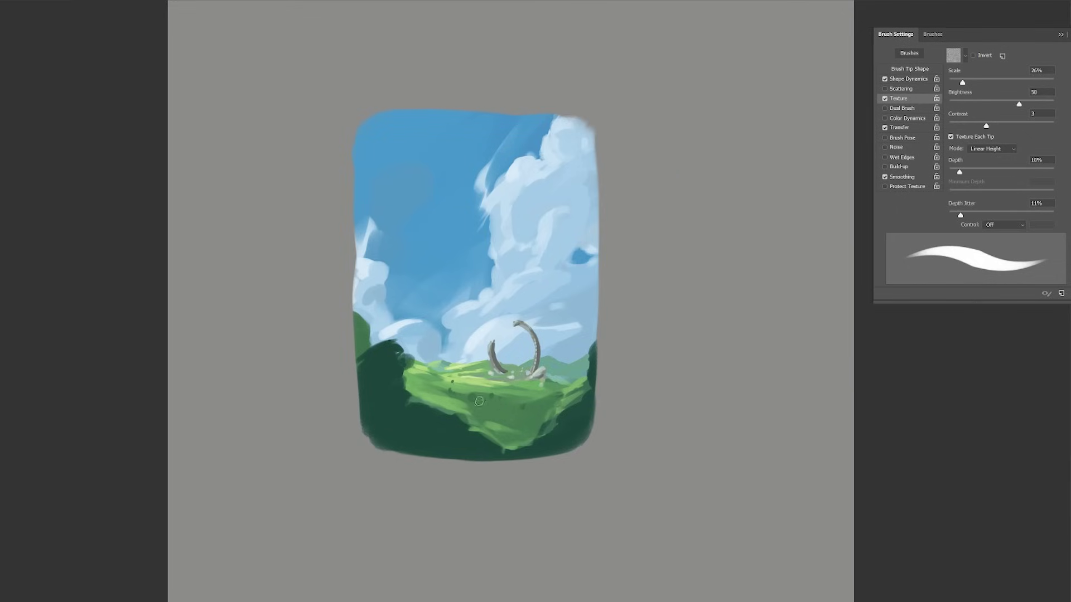
- Connect the ring's two arms with a stroke along the base and touch up its right arm
{"action": "left_click", "coordinate": [586, 406], "text": "alt"}
{"action": "left_click_drag", "start_coordinate": [506, 373], "coordinate": [527, 378]}
{"action": "left_click_drag", "start_coordinate": [539, 358], "coordinate": [538, 371]}
{"action": "key", "text": "["}
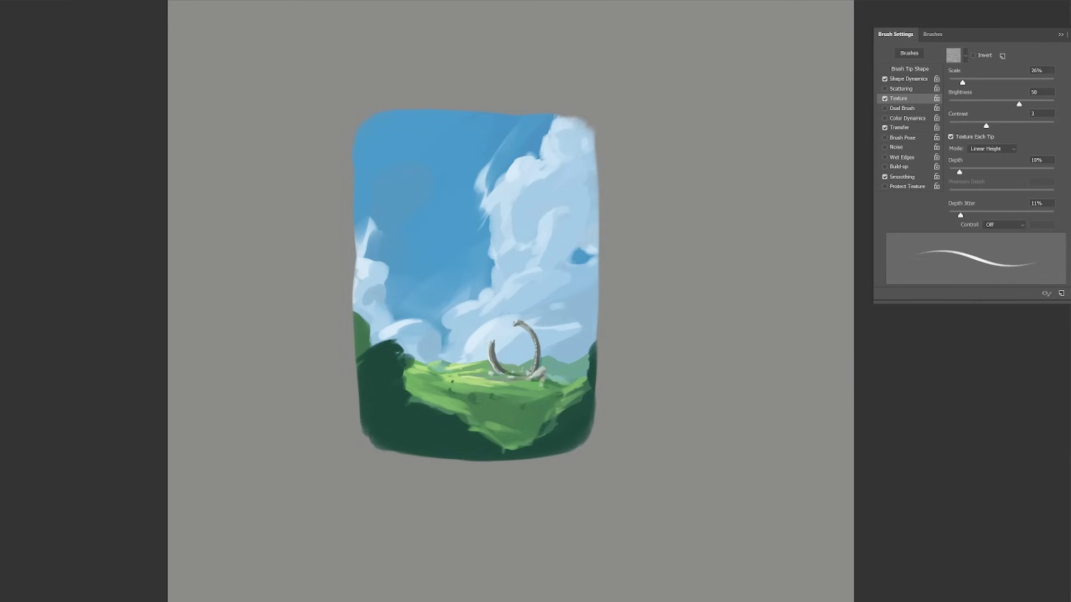
- Paint spiky dark leaf strokes along the top and inner edge of the left foliage
{"action": "key", "text": "]"}
{"action": "mouse_move", "coordinate": [404, 355]}
{"action": "left_mouse_down"}
{"action": "mouse_move", "coordinate": [377, 346]}
{"action": "mouse_move", "coordinate": [401, 333]}
{"action": "left_mouse_up"}
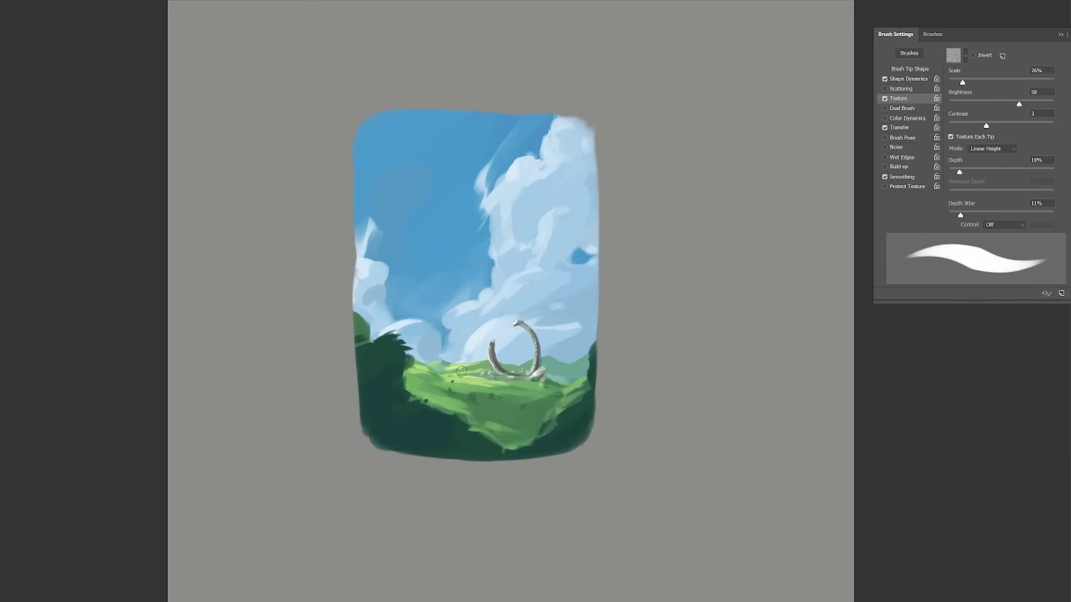
{"action": "left_click", "coordinate": [461, 372], "text": "alt"}
{"action": "left_click_drag", "start_coordinate": [388, 384], "coordinate": [400, 392]}
{"action": "left_click_drag", "start_coordinate": [400, 334], "coordinate": [382, 332]}
- Add leafy clusters to the right bush and to the upper and lower edges of the left foliage
{"action": "left_click_drag", "start_coordinate": [594, 337], "coordinate": [586, 363]}
{"action": "mouse_move", "coordinate": [391, 326]}
{"action": "left_mouse_down"}
{"action": "mouse_move", "coordinate": [384, 323]}
{"action": "mouse_move", "coordinate": [417, 335]}
{"action": "left_mouse_up"}
{"action": "left_click_drag", "start_coordinate": [355, 309], "coordinate": [374, 322]}
{"action": "left_click_drag", "start_coordinate": [402, 390], "coordinate": [416, 397]}
{"action": "key", "text": "["}
{"action": "left_click_drag", "start_coordinate": [403, 345], "coordinate": [373, 337]}
- Undo the last foliage stroke, pick another colour and paint leaves along the right bush's inner edge
{"action": "key", "text": "n"}
{"action": "key", "text": "Return"}
{"action": "key", "text": "ctrl+z"}
{"action": "key", "text": "n"}
{"action": "left_click", "coordinate": [827, 307]}
{"action": "key", "text": "Return"}
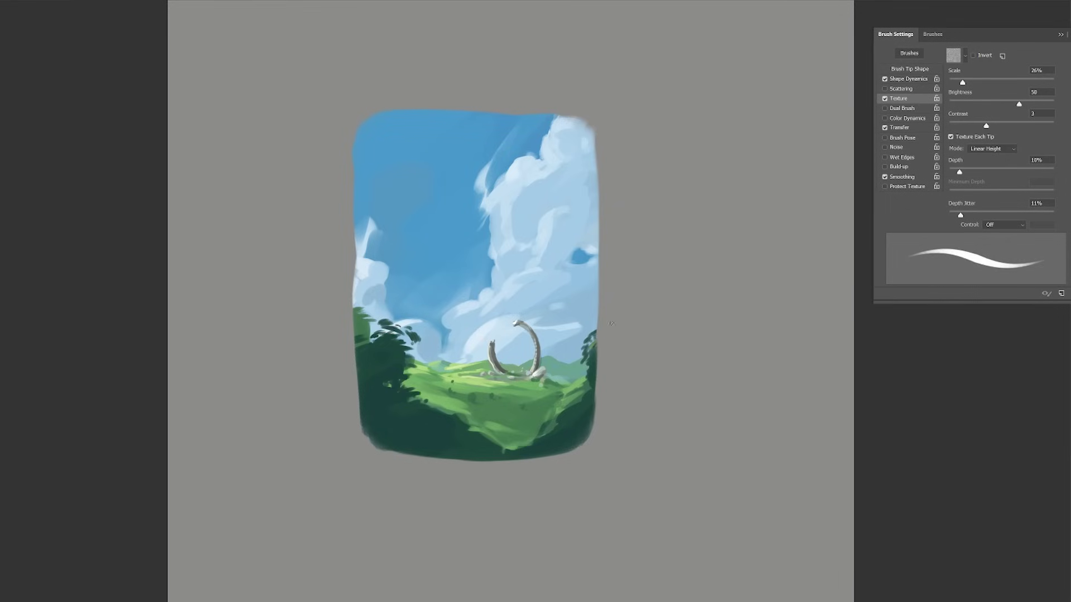
{"action": "left_click_drag", "start_coordinate": [592, 348], "coordinate": [590, 363]}
- Pick a foliage colour and paint leafy tufts along the upper edge of the dark foreground below the hillside
{"action": "right_click", "coordinate": [603, 380]}
{"action": "left_click", "coordinate": [677, 408]}
{"action": "key", "text": "Return"}
{"action": "key", "text": "["}
{"action": "mouse_move", "coordinate": [446, 413]}
{"action": "left_mouse_down"}
{"action": "mouse_move", "coordinate": [458, 406]}
{"action": "mouse_move", "coordinate": [446, 403]}
{"action": "left_mouse_up"}
{"action": "key", "text": "]"}
{"action": "left_click_drag", "start_coordinate": [526, 442], "coordinate": [536, 422]}
- Paint thin branches reaching in from the left edge over the cloud and add leaves atop the right bush
{"action": "key", "text": "["}
{"action": "right_click", "coordinate": [458, 393]}
{"action": "key", "text": "Return"}
{"action": "mouse_move", "coordinate": [363, 273]}
{"action": "left_mouse_down"}
{"action": "mouse_move", "coordinate": [355, 282]}
{"action": "mouse_move", "coordinate": [369, 269]}
{"action": "left_mouse_up"}
{"action": "left_click_drag", "start_coordinate": [595, 326], "coordinate": [587, 332]}
{"action": "mouse_move", "coordinate": [369, 270]}
{"action": "left_mouse_down"}
{"action": "mouse_move", "coordinate": [356, 275]}
{"action": "mouse_move", "coordinate": [386, 298]}
{"action": "left_mouse_up"}
- Add fine twigs and small leaves to the branches at the left edge with a smaller brush
{"action": "right_click", "coordinate": [489, 341]}
{"action": "key", "text": "Return"}
{"action": "key", "text": "["}
{"action": "left_click_drag", "start_coordinate": [383, 302], "coordinate": [375, 261]}
{"action": "left_click_drag", "start_coordinate": [369, 263], "coordinate": [382, 275]}
{"action": "left_click_drag", "start_coordinate": [375, 253], "coordinate": [360, 278]}
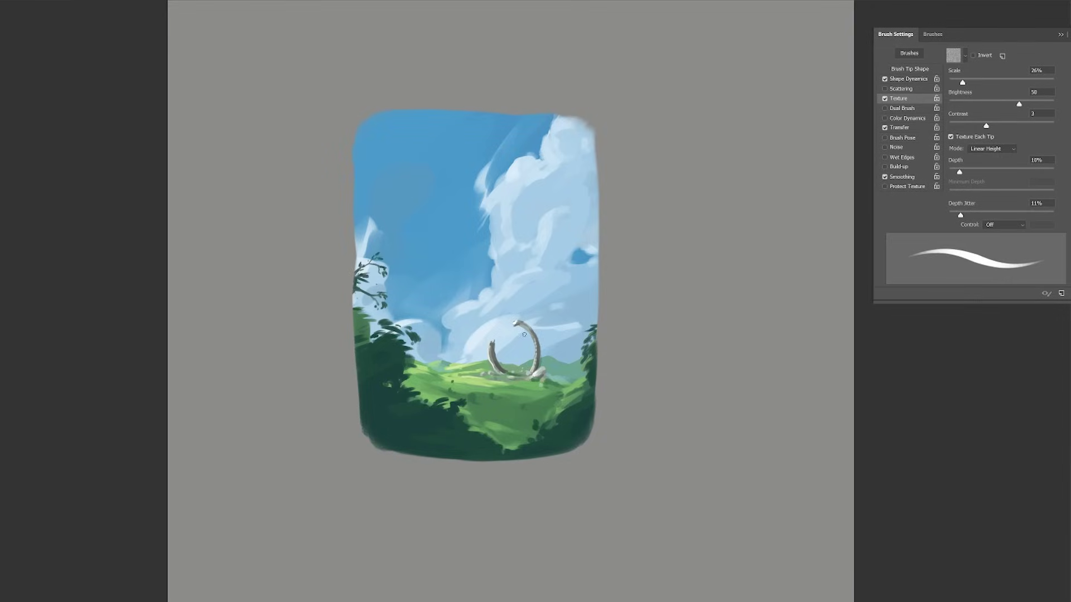
- Refine the inner edge of the ring's left arm and undo the trial marks inside the ring
{"action": "left_click_drag", "start_coordinate": [496, 344], "coordinate": [501, 368]}
{"action": "left_click", "coordinate": [514, 353]}
{"action": "key", "text": "ctrl+z"}
{"action": "left_click_drag", "start_coordinate": [511, 347], "coordinate": [518, 354]}
{"action": "key", "text": "ctrl+z"}
- Touch up the cloud above the ring and sample the dark green from the right foreground
{"action": "left_click_drag", "start_coordinate": [486, 305], "coordinate": [482, 314]}
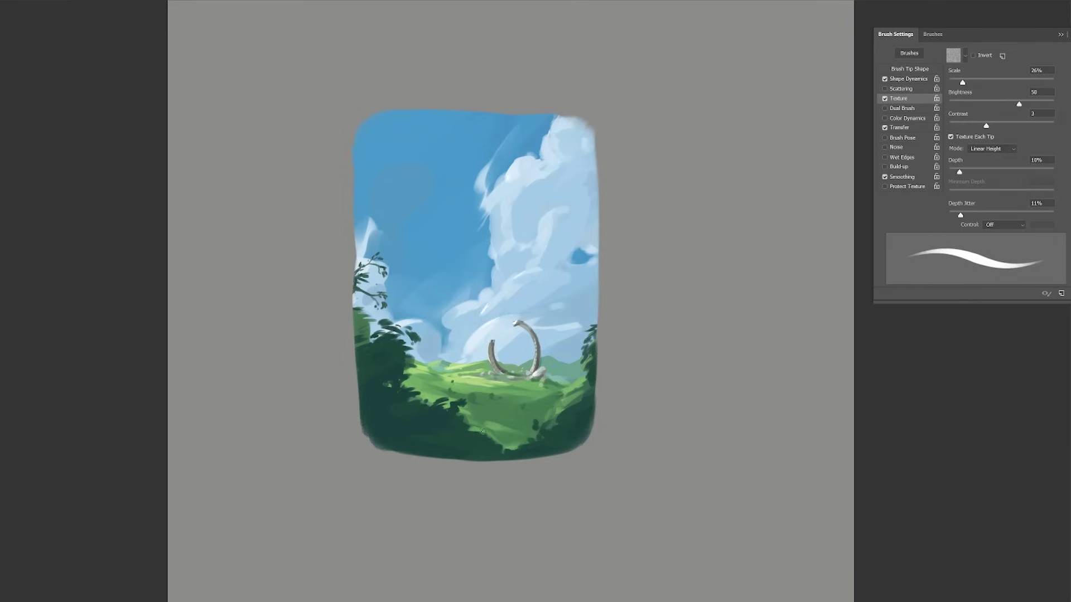
{"action": "left_click", "coordinate": [590, 418], "text": "alt"}
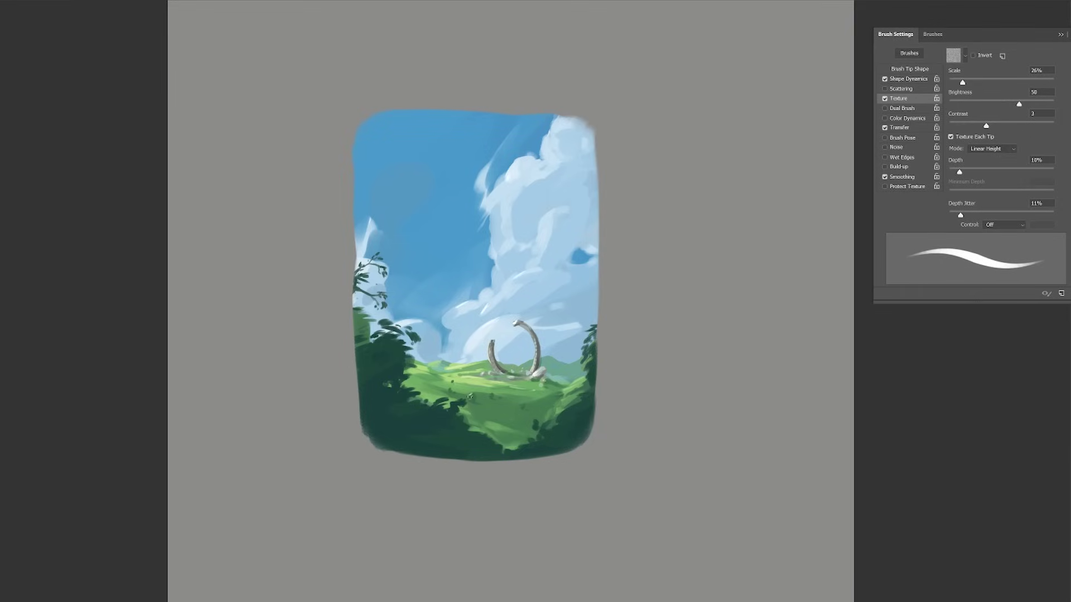